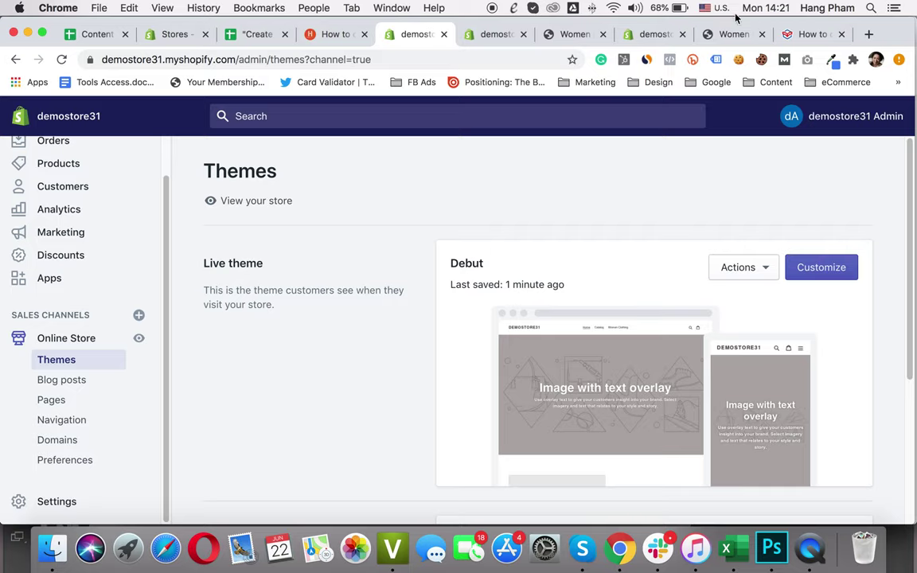
Step: View the women clothing collection tiles on the live storefront
left_click(713, 38)
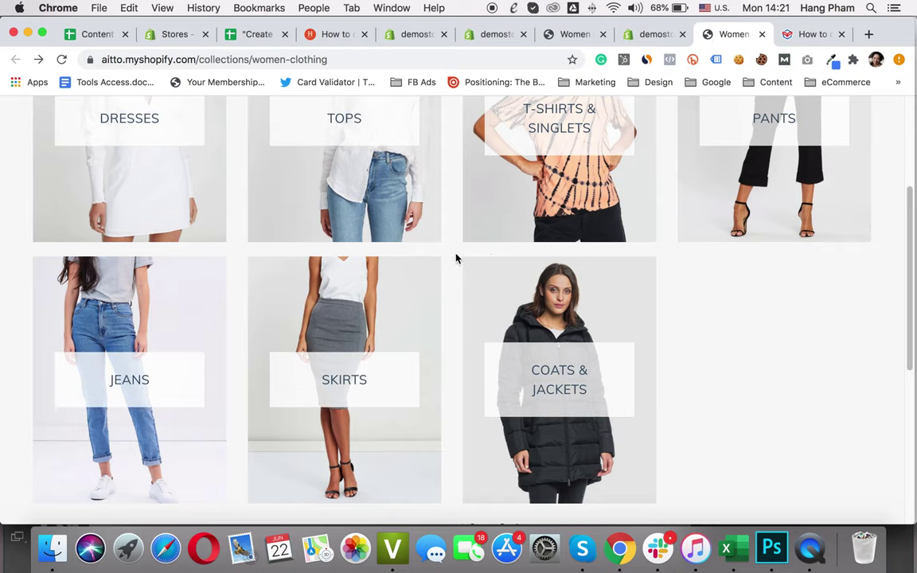
scroll(563, 308, "up", 2)
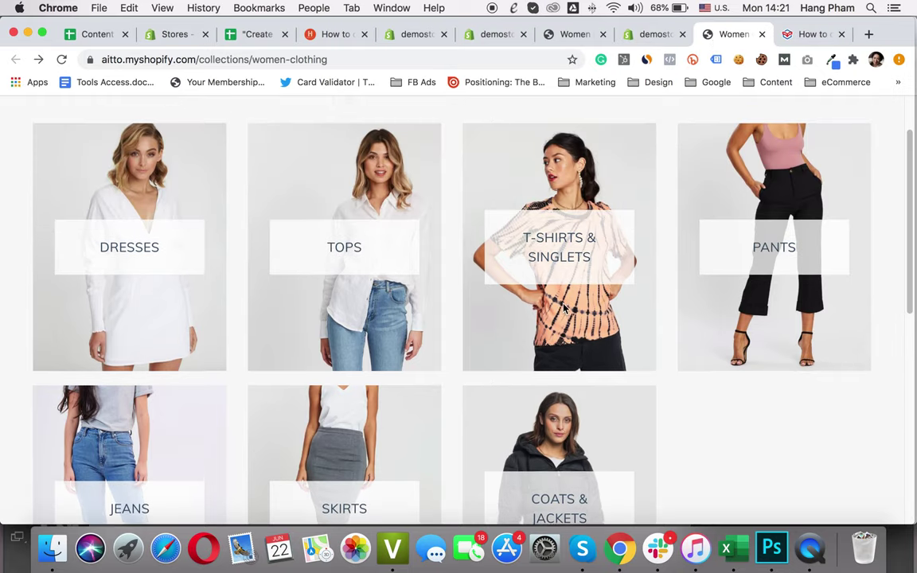
scroll(564, 308, "up", 1)
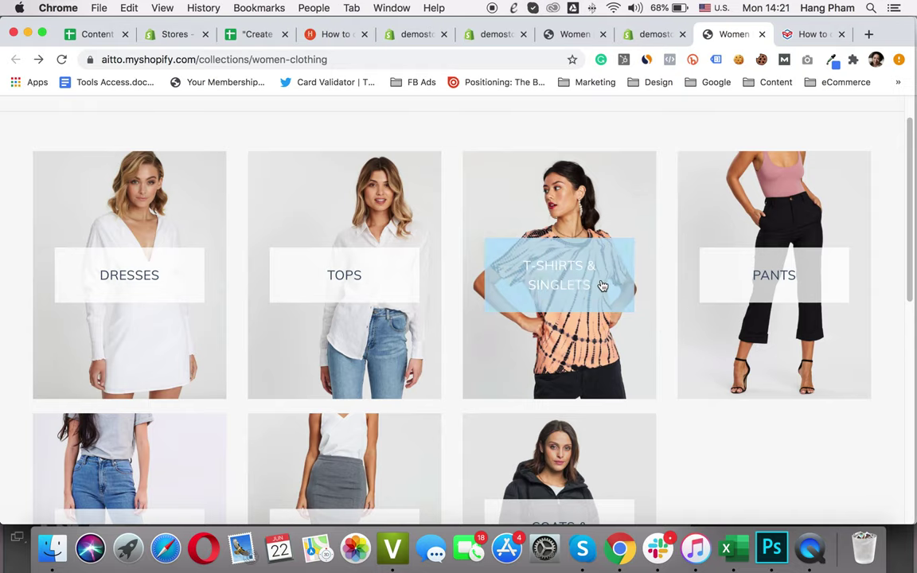
Step: Open the Tops sub-collection, confirm it is empty, then return to the Collection Women Clothing menu
left_click(358, 275)
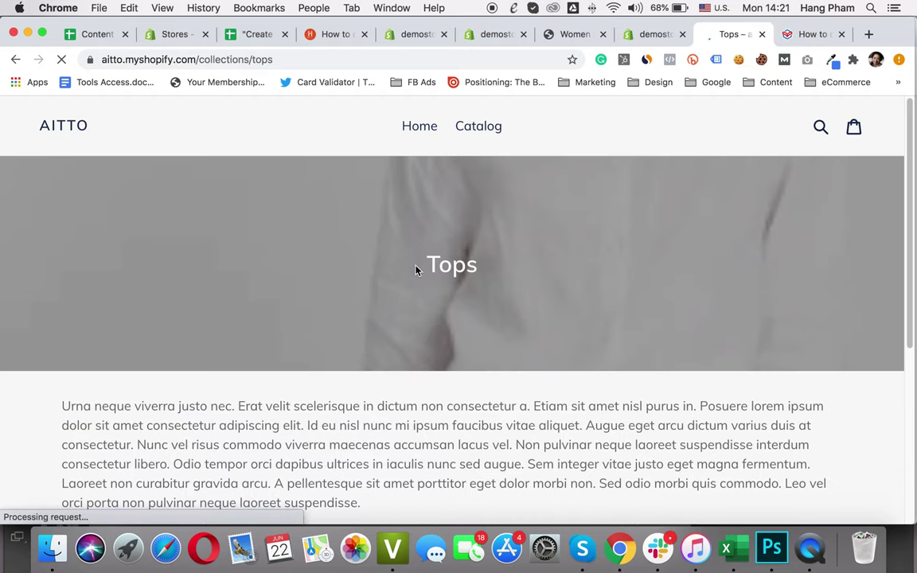
scroll(441, 323, "down", 5)
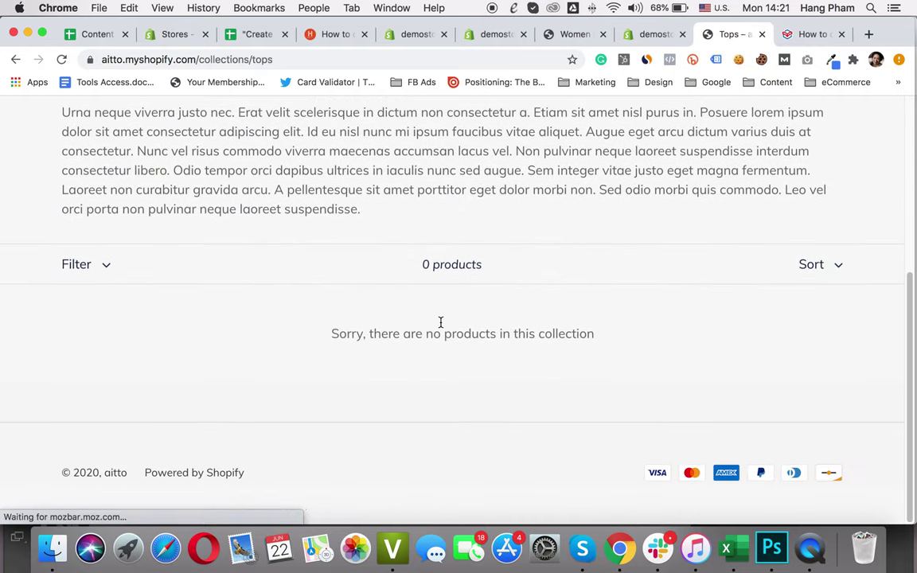
scroll(486, 332, "up", 1)
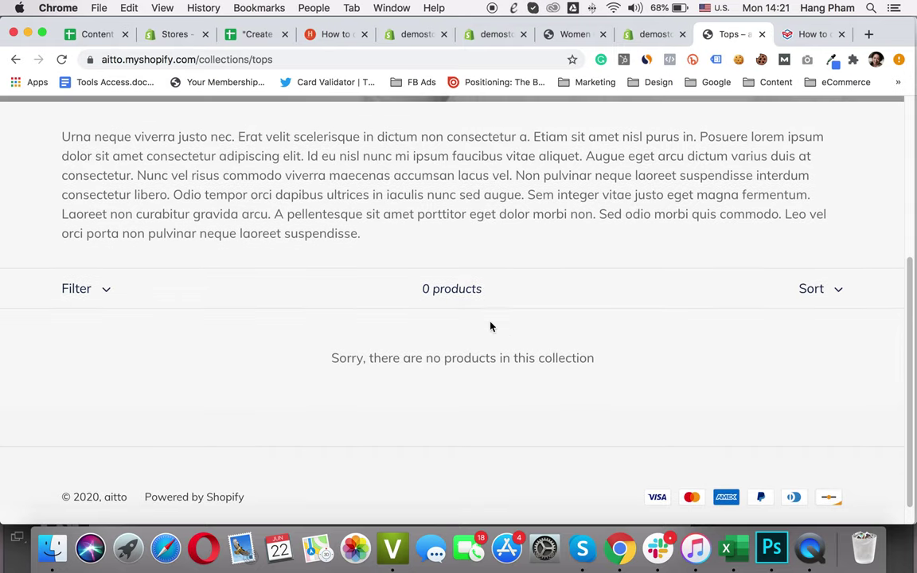
scroll(389, 282, "left", 5)
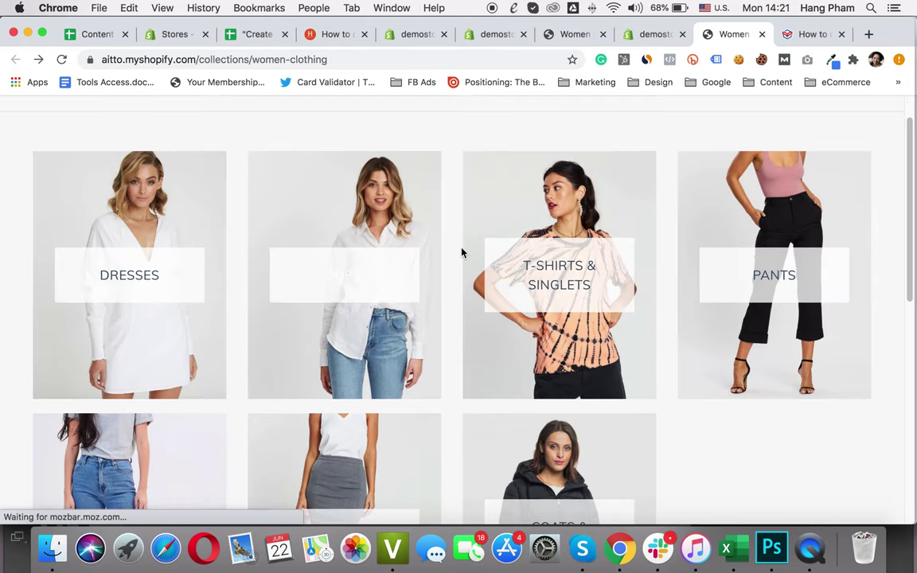
scroll(495, 237, "up", 1)
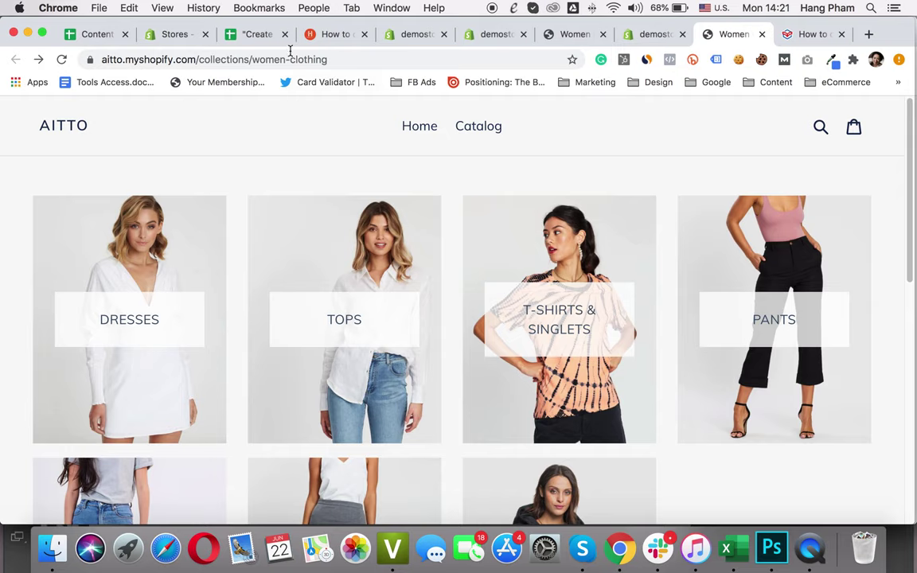
left_click(495, 36)
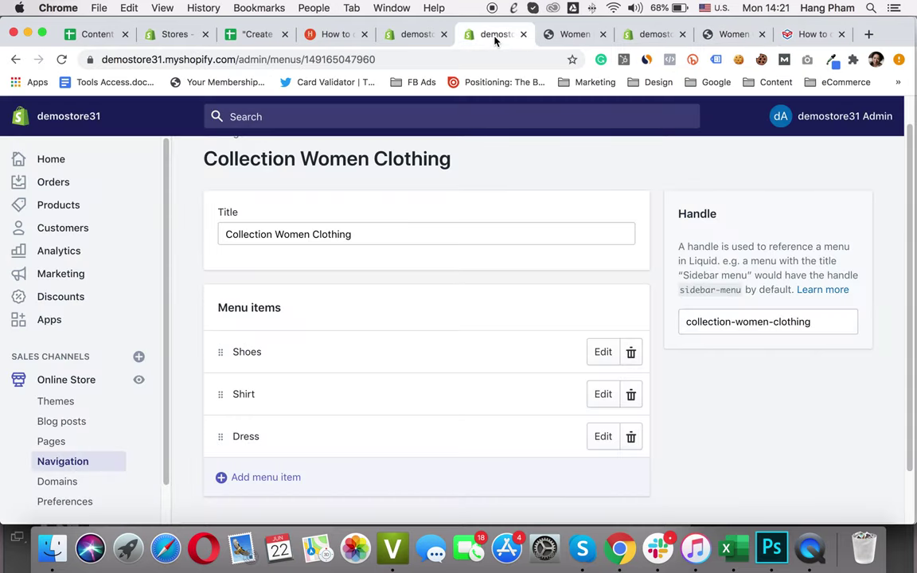
Step: Check the Themes page with the live Debut theme, then move to the sub-collections tutorial
left_click(643, 35)
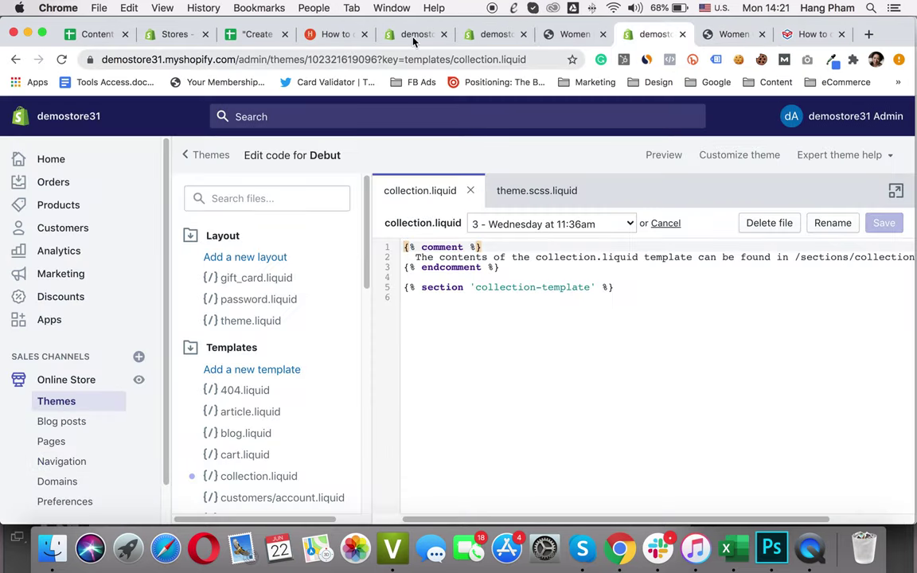
left_click(413, 38)
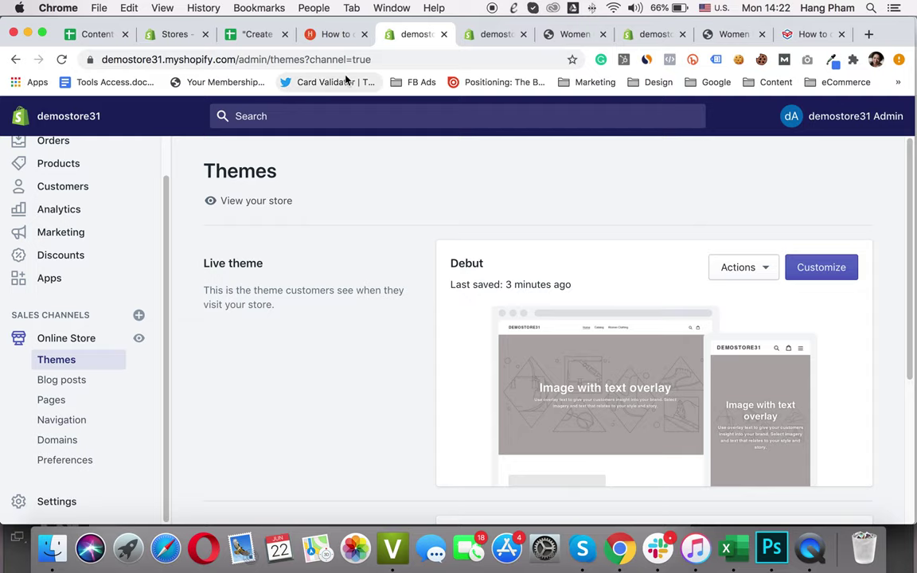
left_click(336, 34)
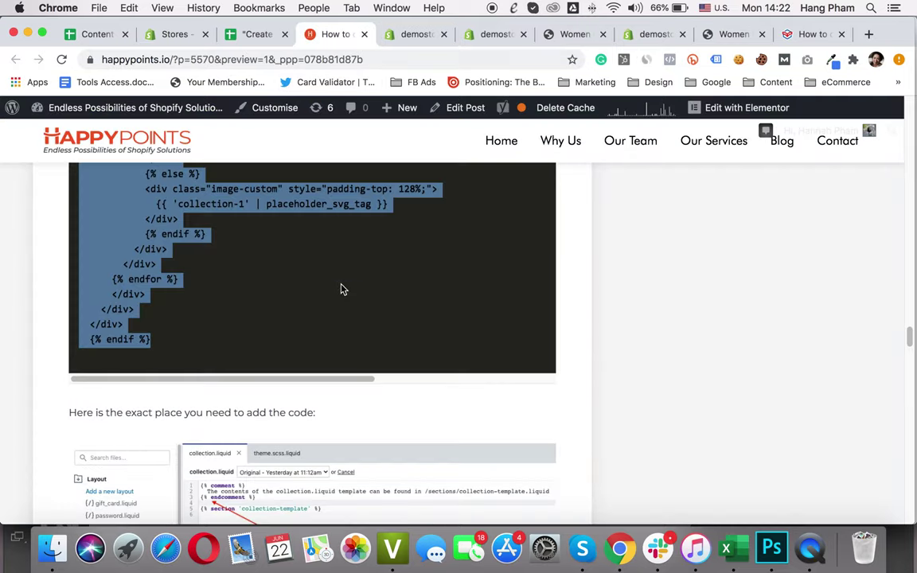
Step: Find the article's Women clothing hierarchy and highlight its Dress and Shoes entries
scroll(342, 290, "up", 5)
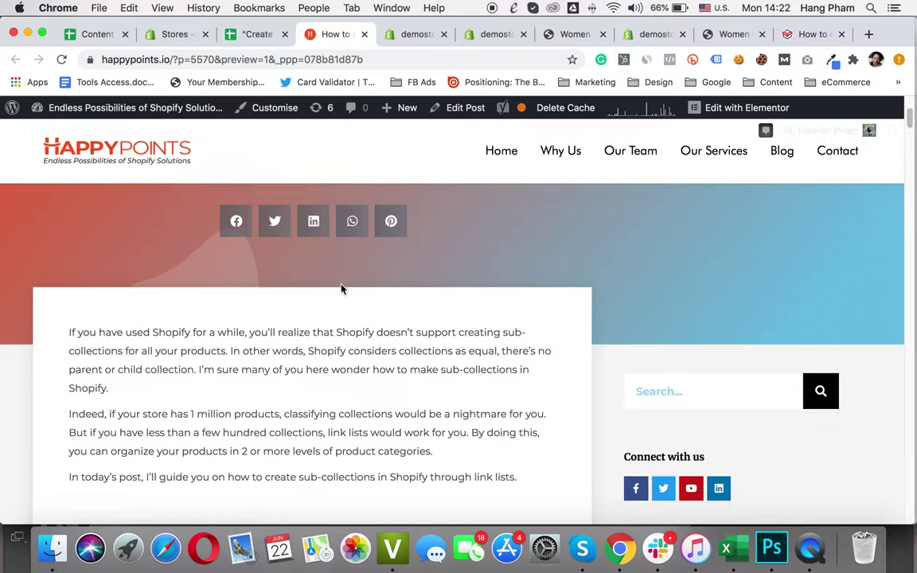
scroll(342, 289, "down", 3)
scroll(343, 290, "down", 8)
scroll(342, 290, "up", 2)
left_click_drag(79, 191, 169, 377)
left_click(170, 377)
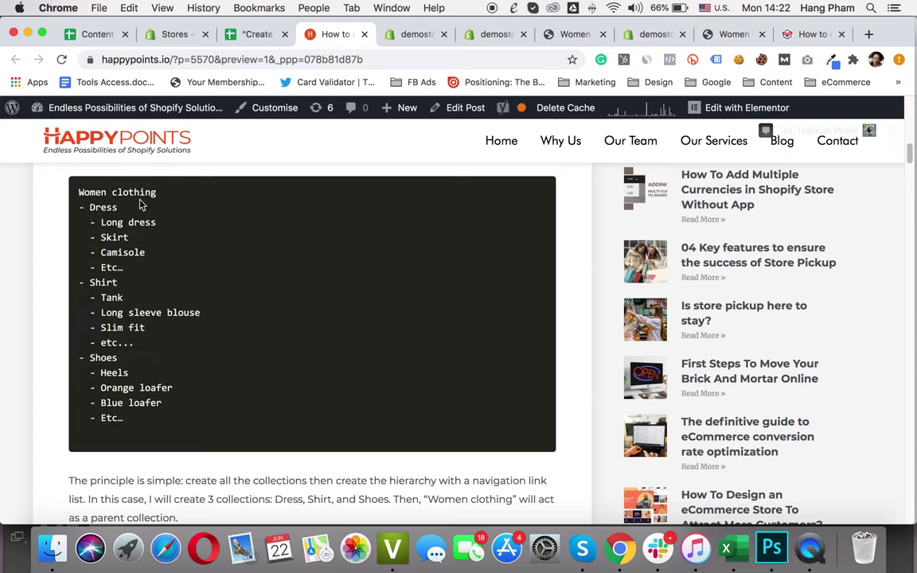
double_click(102, 207)
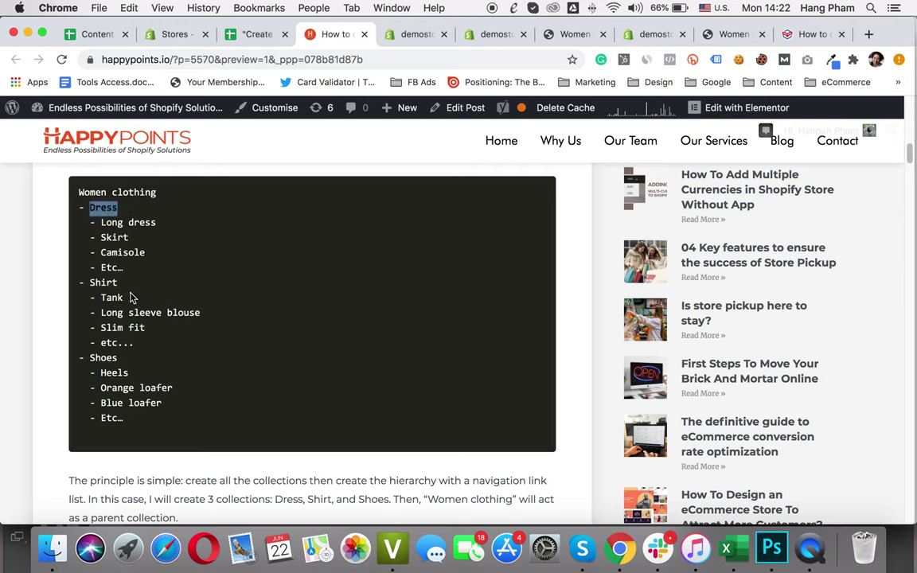
left_click_drag(120, 357, 94, 351)
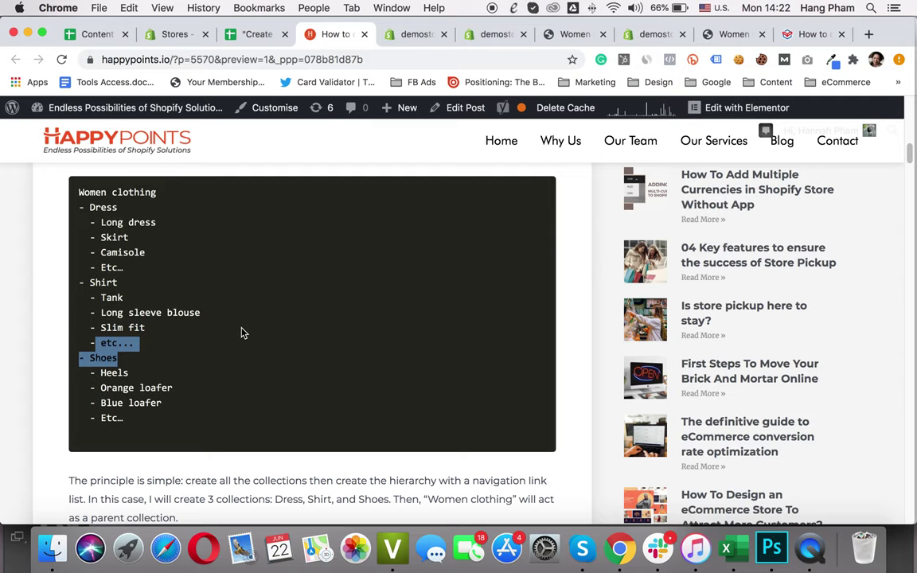
left_click(237, 287)
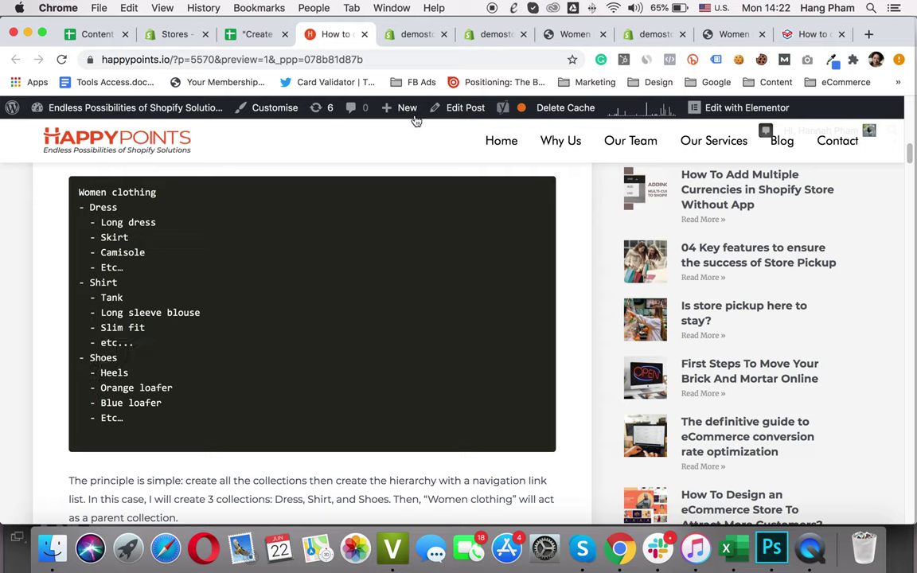
Step: Go from the Themes page through Products to the Collections list showing Women Clothing, Dress, Shoes and Shirt
left_click(492, 35)
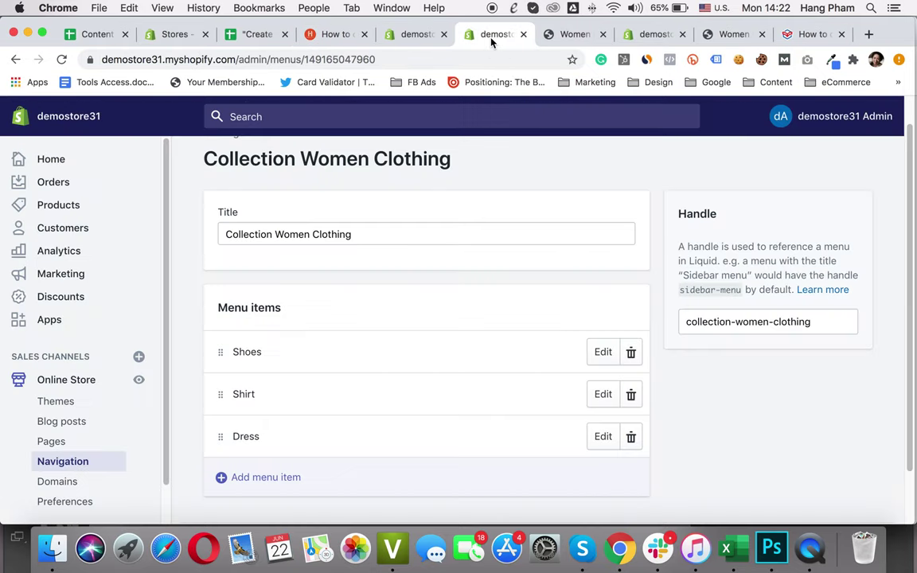
left_click(415, 35)
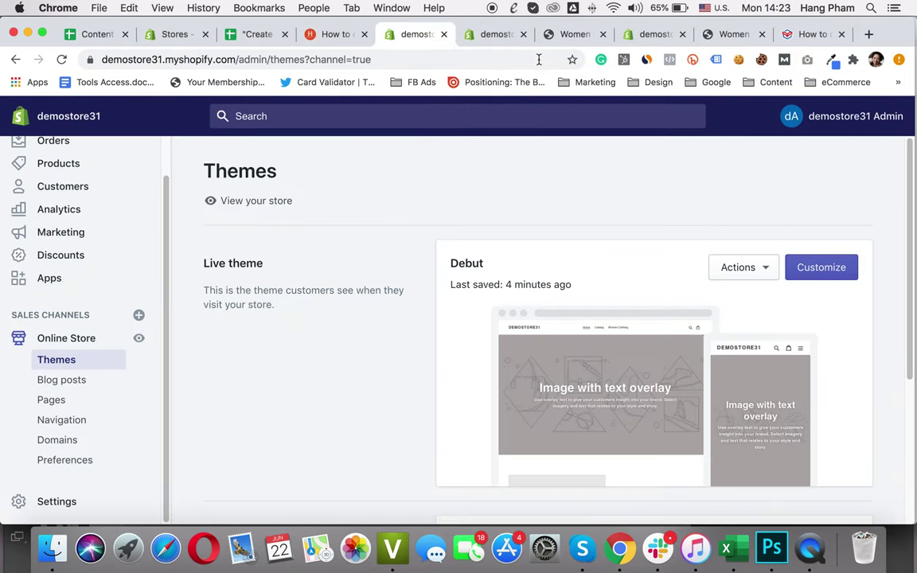
scroll(82, 164, "up", 3)
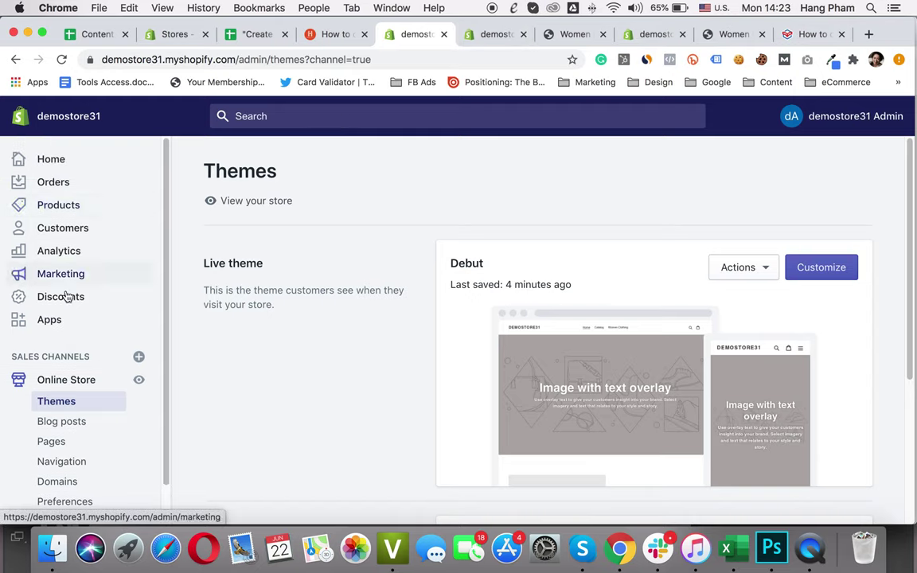
left_click(59, 207)
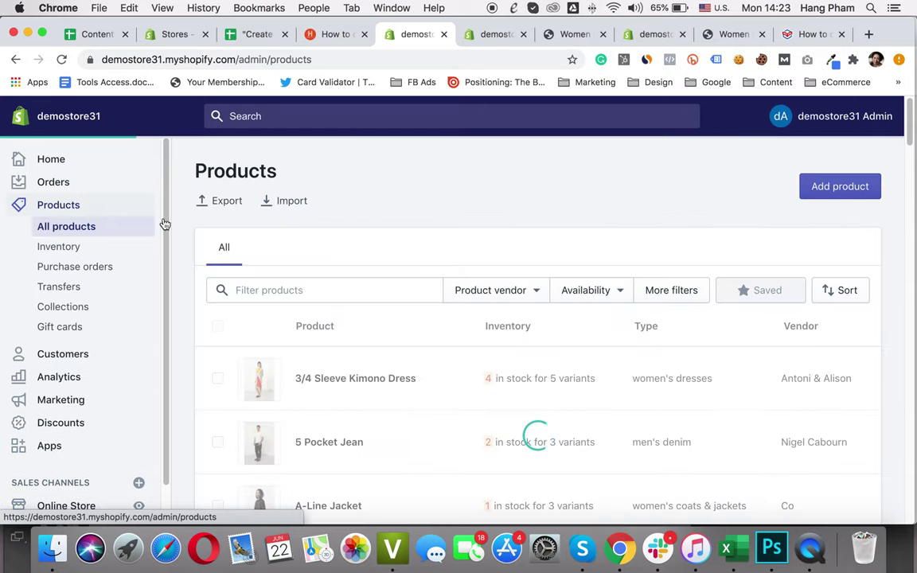
left_click(60, 308)
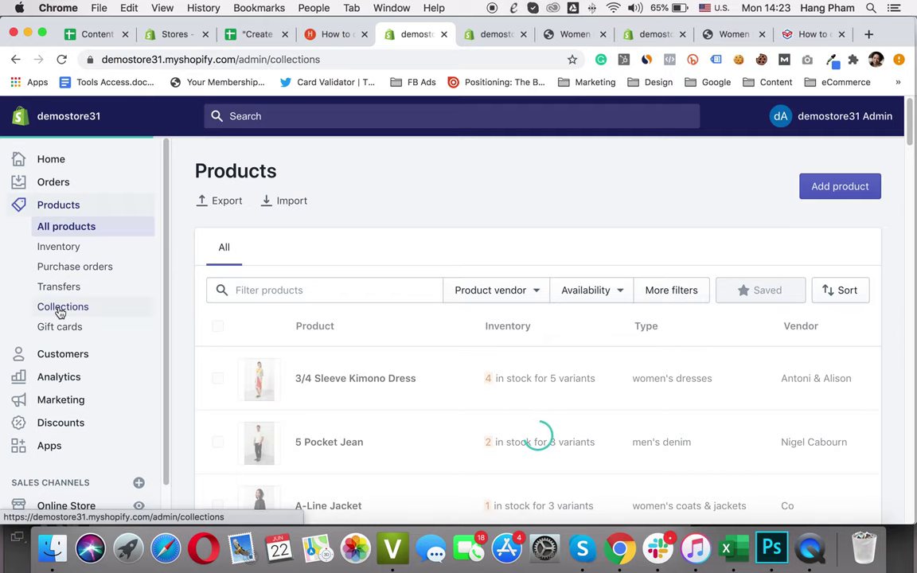
scroll(526, 398, "down", 3)
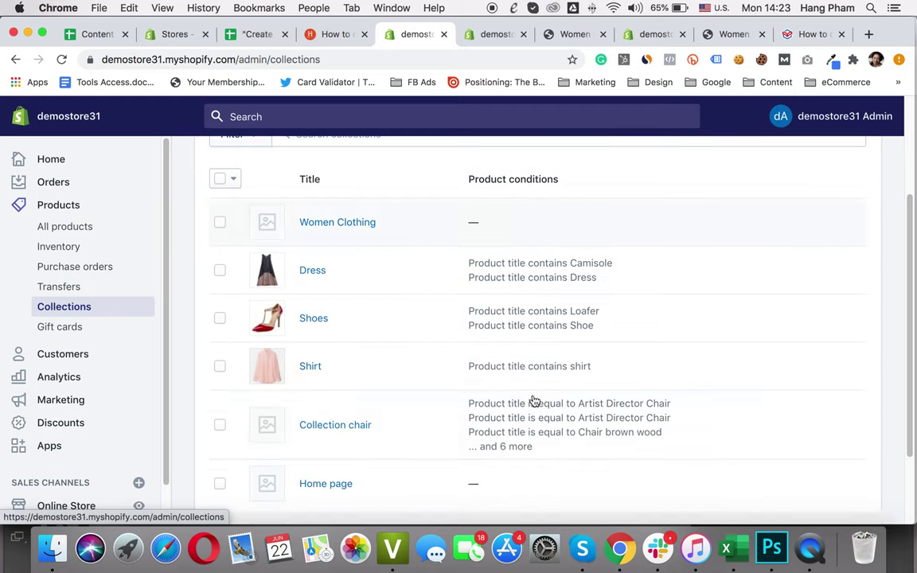
scroll(534, 398, "up", 3)
left_click(831, 171)
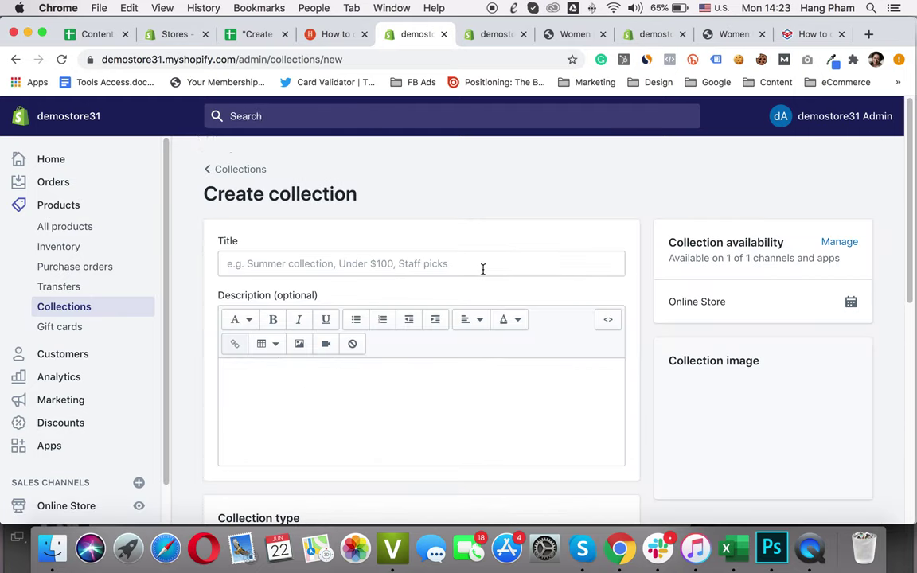
left_click(342, 263)
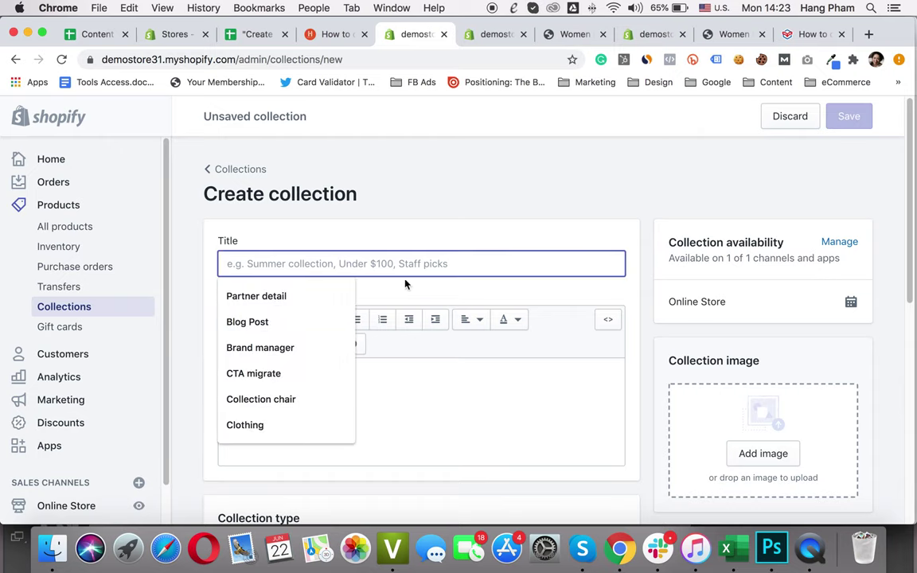
left_click(434, 419)
scroll(438, 446, "down", 5)
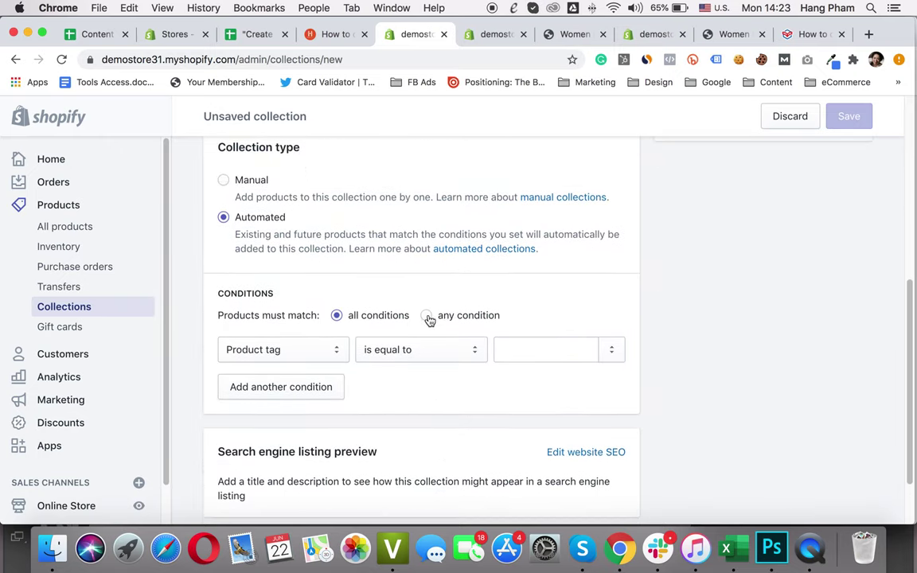
left_click(427, 316)
left_click(337, 316)
scroll(505, 410, "down", 2)
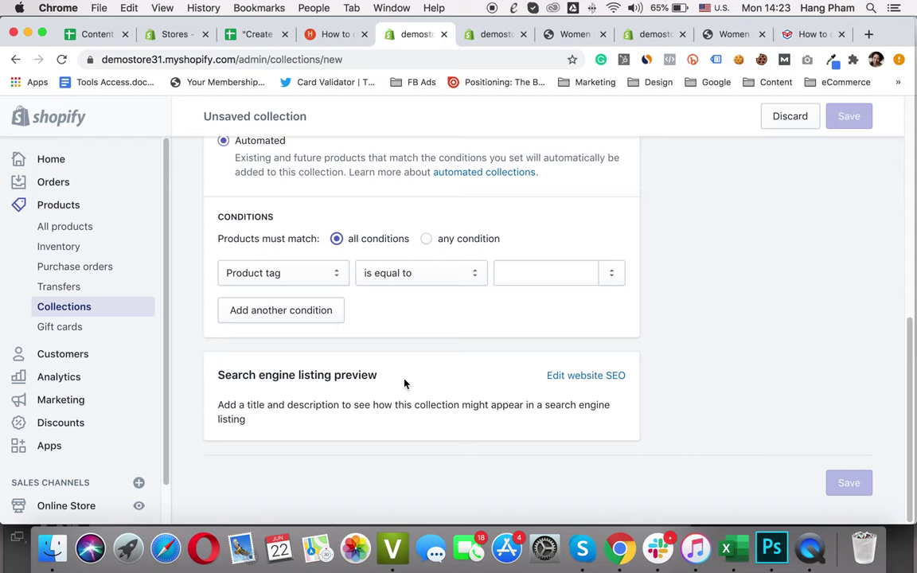
scroll(502, 384, "up", 1)
scroll(514, 358, "up", 10)
left_click(790, 119)
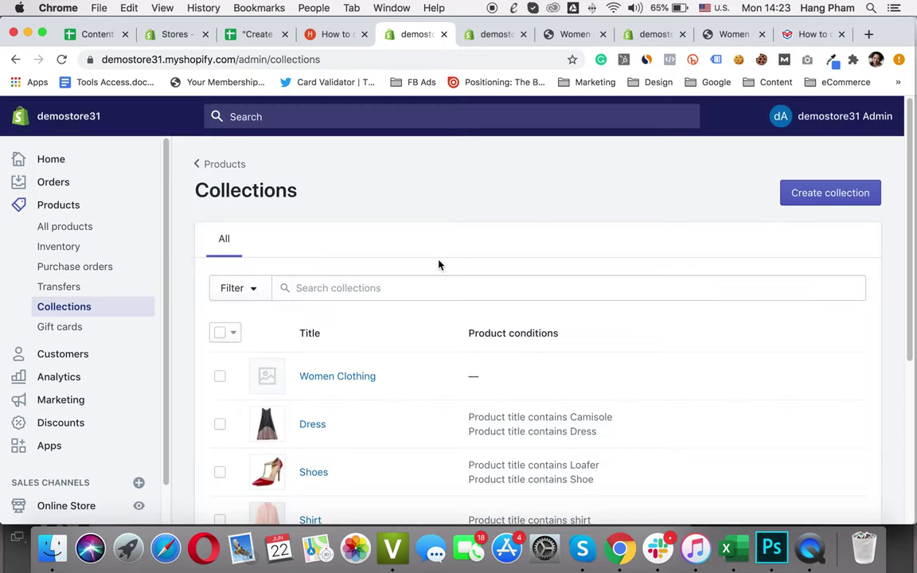
Step: Open the Dress collection and look over its title, description, title conditions and matching dresses
scroll(429, 431, "down", 3)
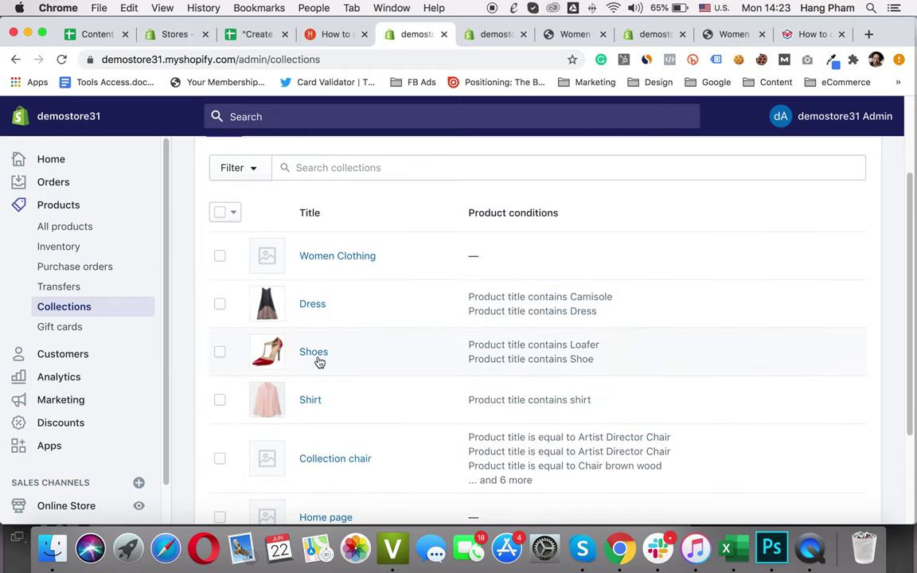
left_click(308, 309)
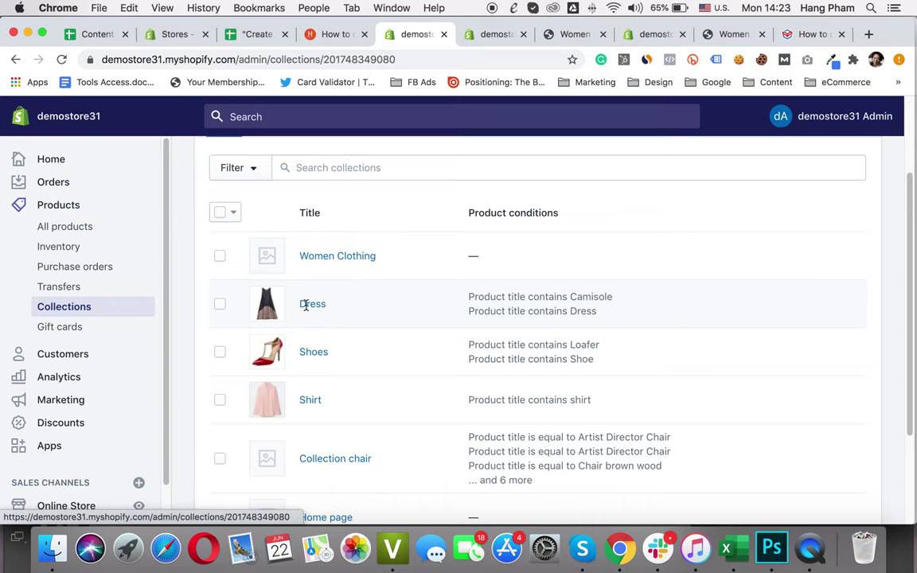
left_click(276, 295)
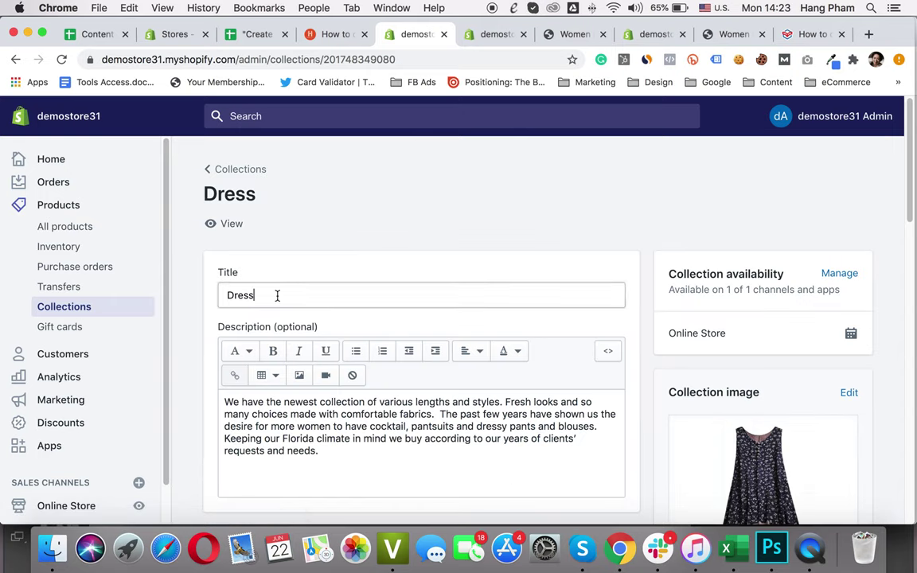
left_click(309, 447)
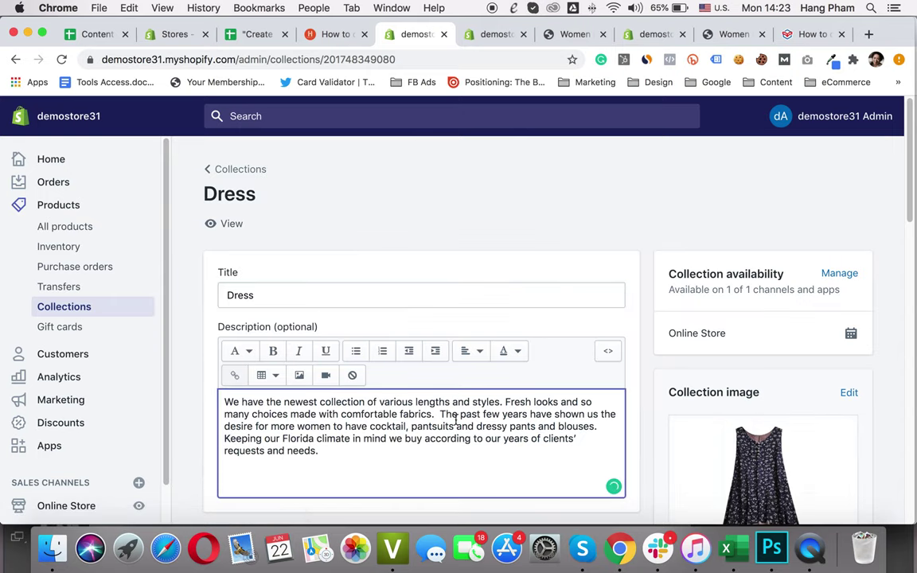
scroll(459, 426, "down", 15)
scroll(458, 428, "up", 13)
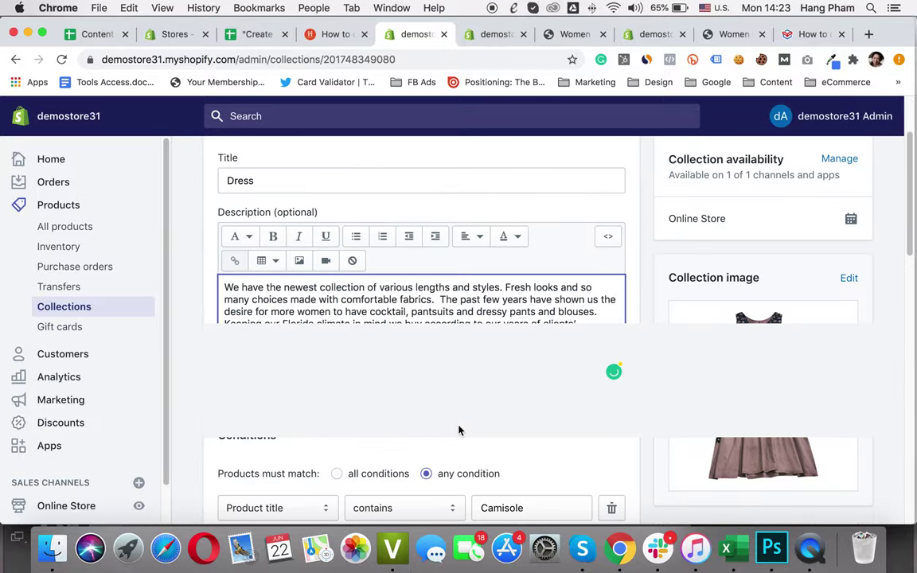
scroll(459, 430, "down", 10)
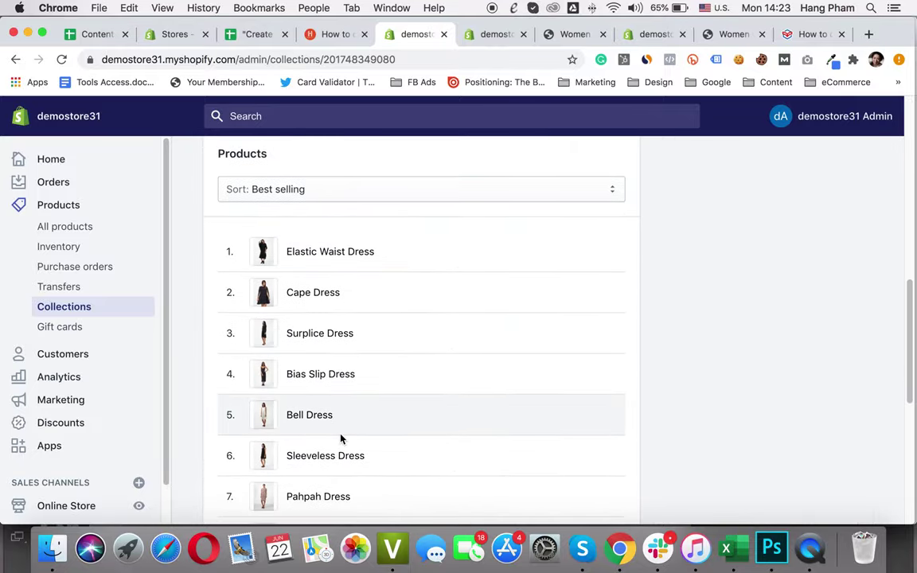
scroll(373, 434, "down", 5)
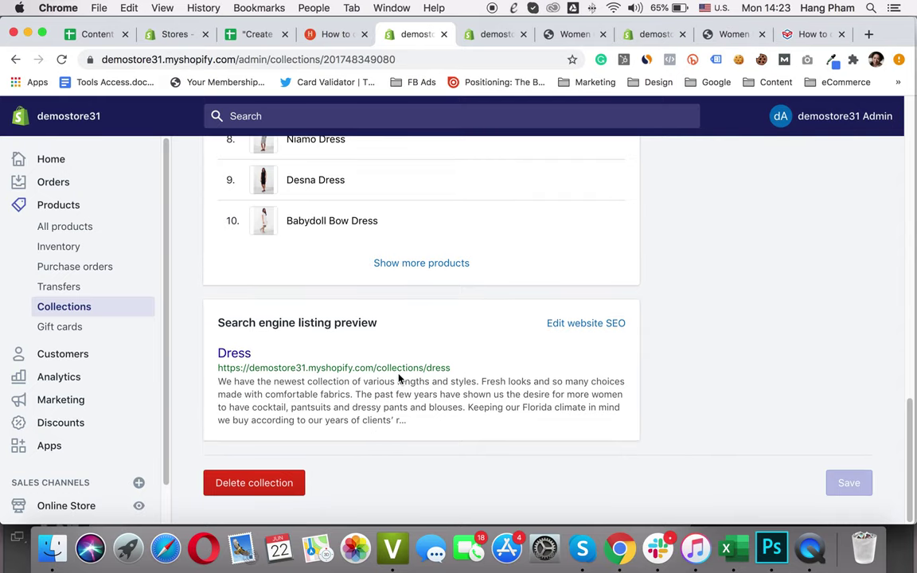
scroll(594, 262, "up", 15)
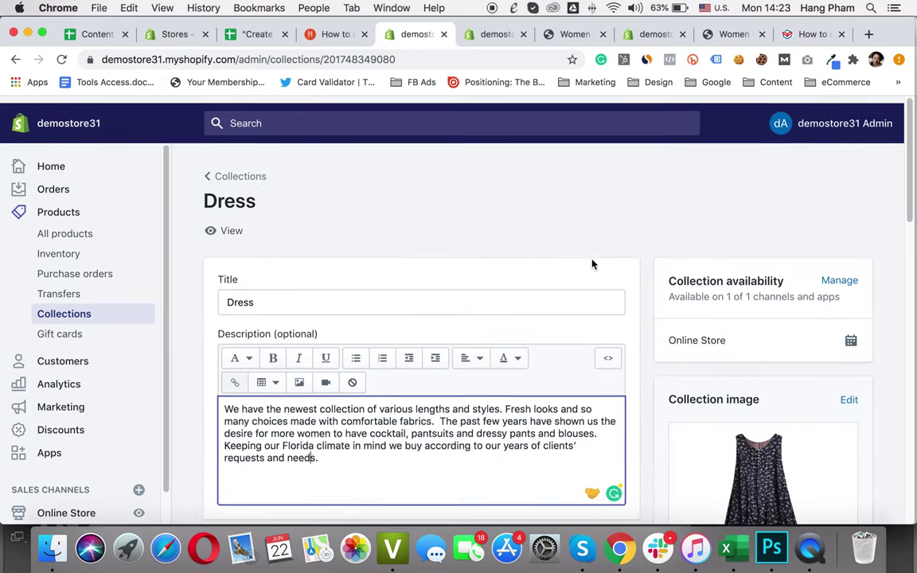
Step: Leave the Dress collection for the Collections list, briefly starting Create collection before going back
left_click(252, 171)
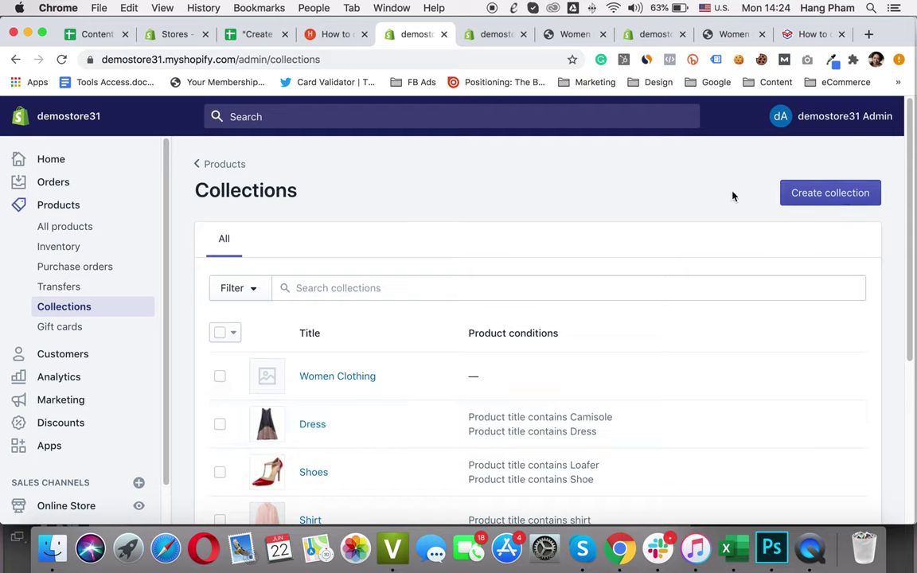
left_click(813, 198)
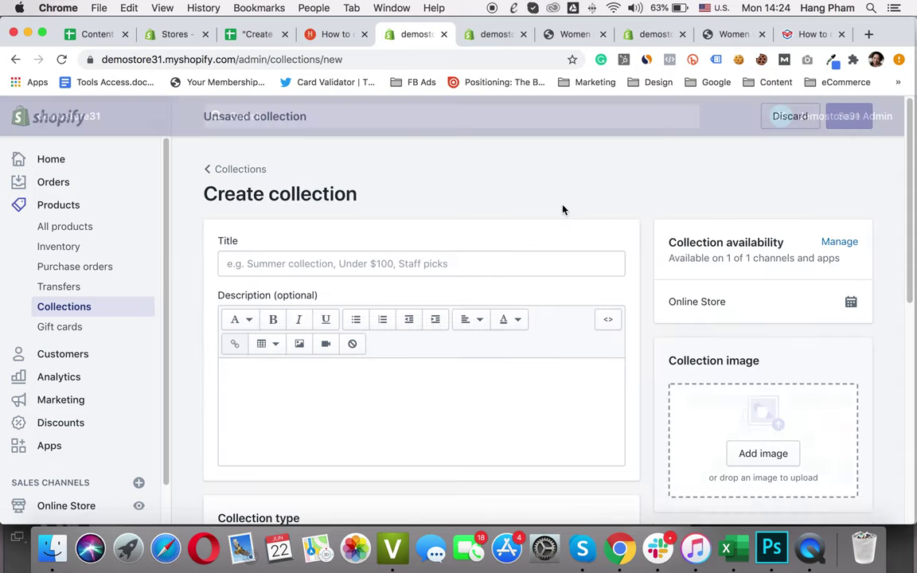
scroll(522, 228, "left", 5)
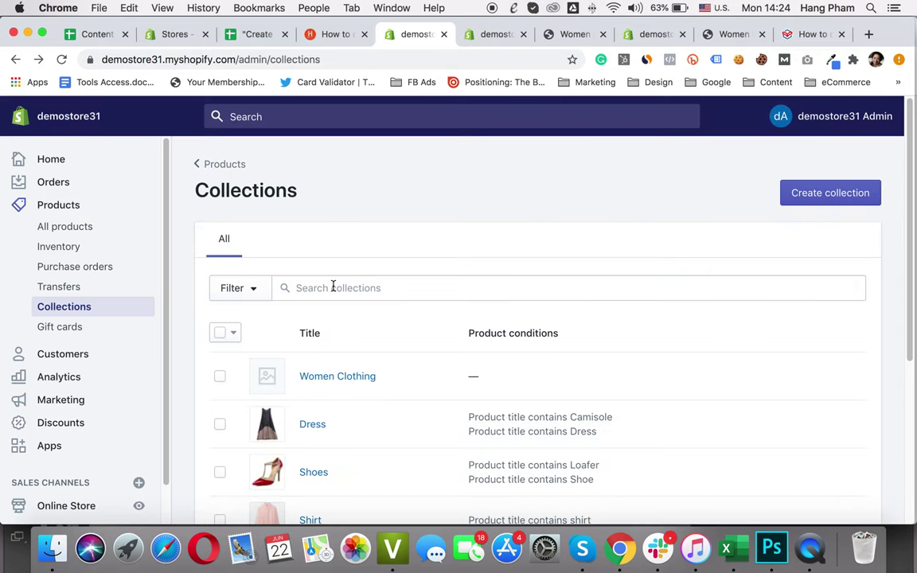
scroll(358, 359, "down", 3)
scroll(358, 358, "up", 2)
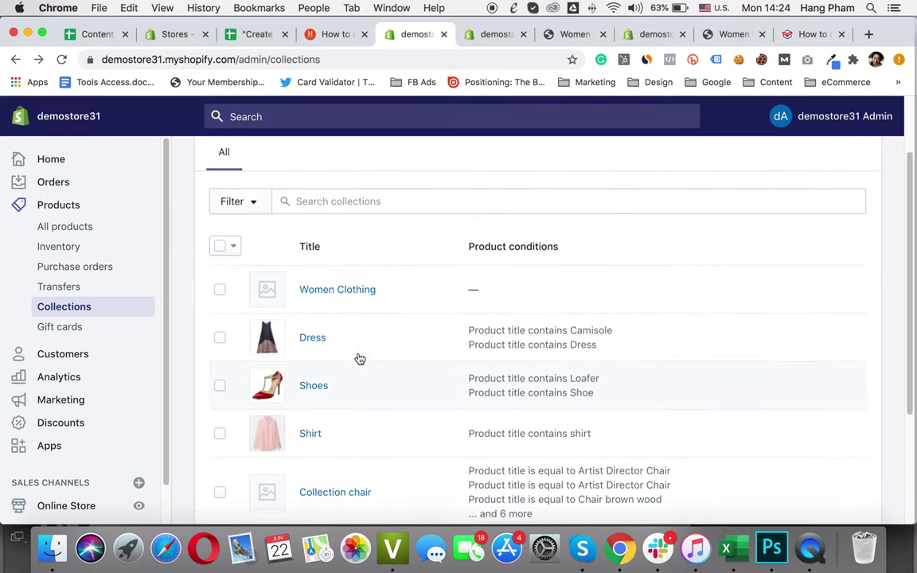
left_click(351, 294)
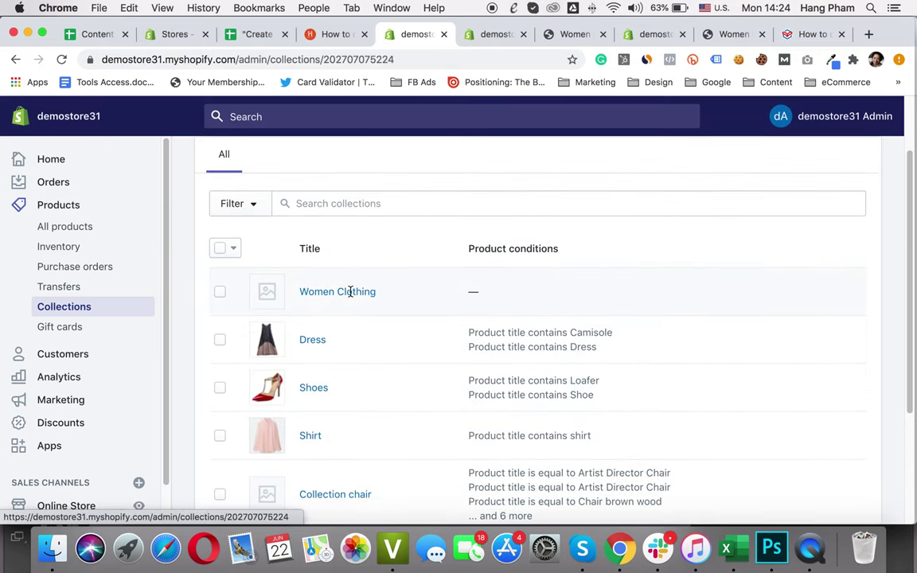
left_click(348, 292)
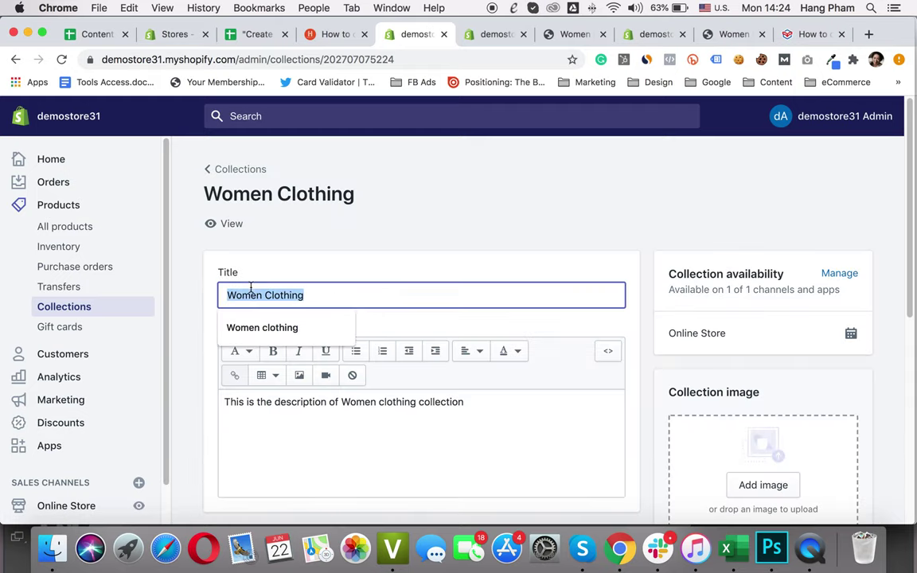
left_click(494, 408)
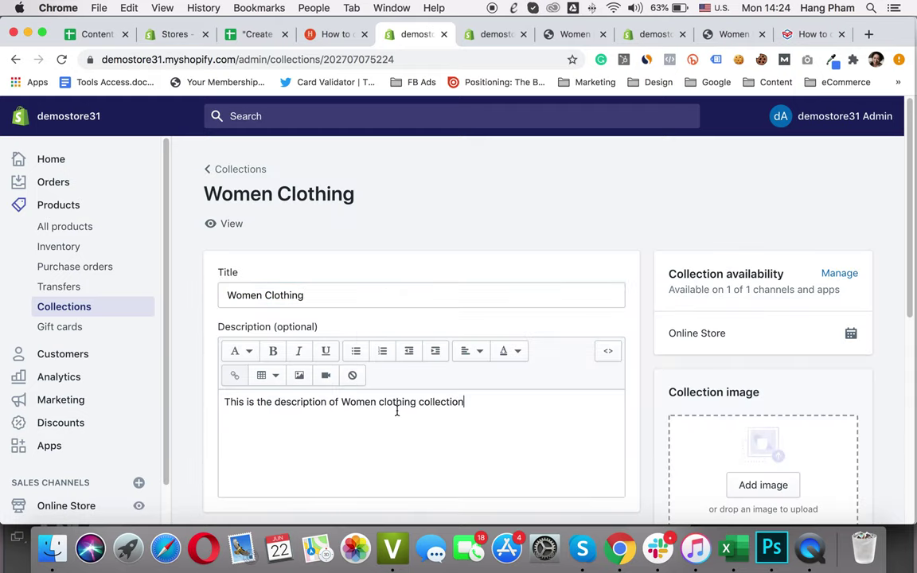
scroll(495, 407, "down", 5)
scroll(496, 412, "down", 3)
scroll(496, 413, "up", 5)
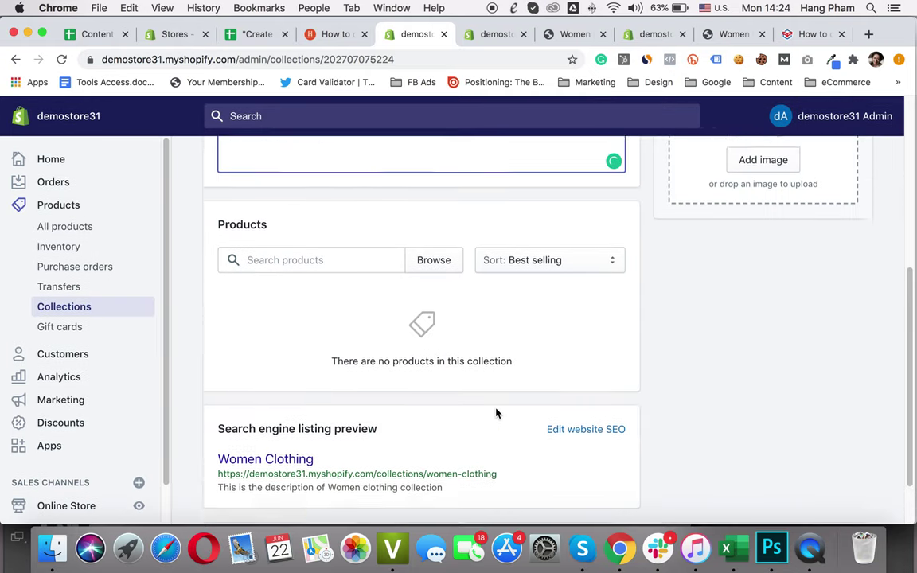
scroll(496, 413, "down", 3)
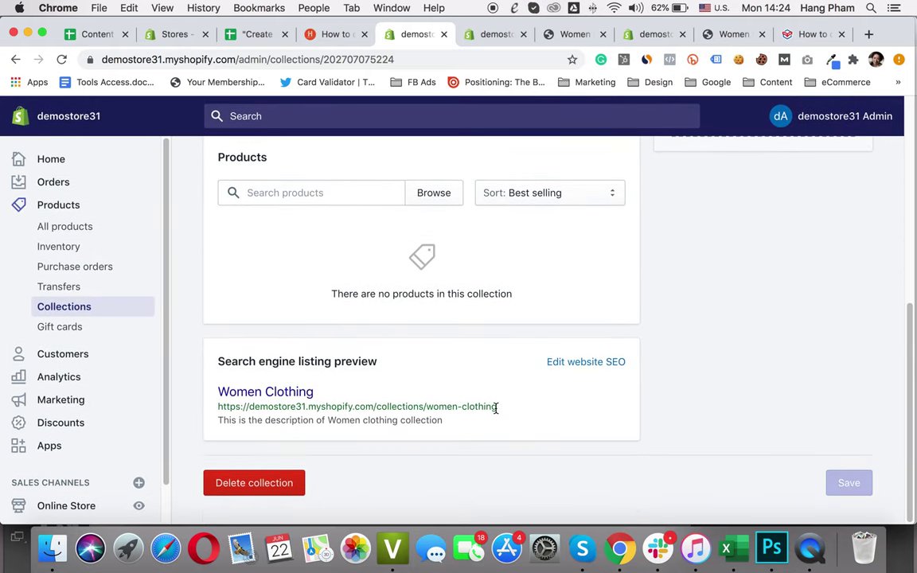
scroll(522, 362, "up", 6)
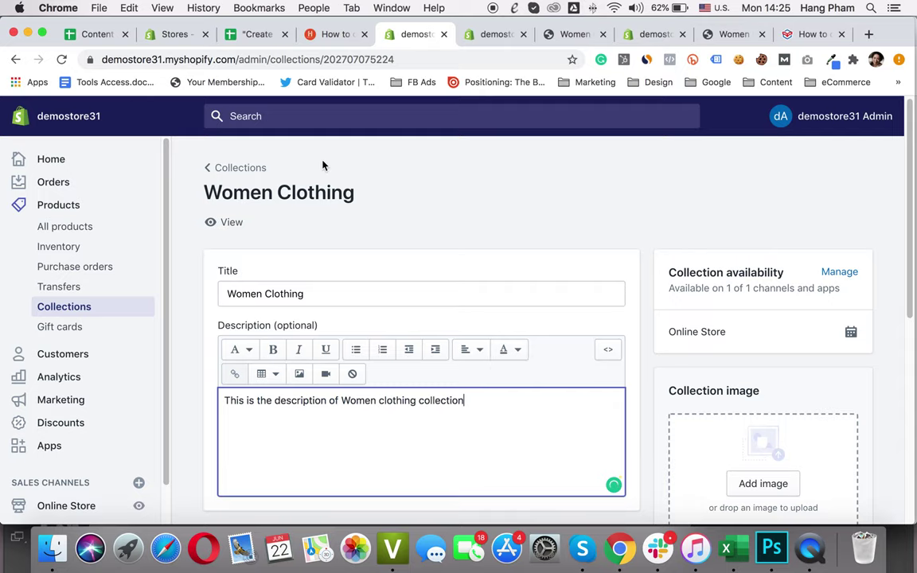
left_click(247, 172)
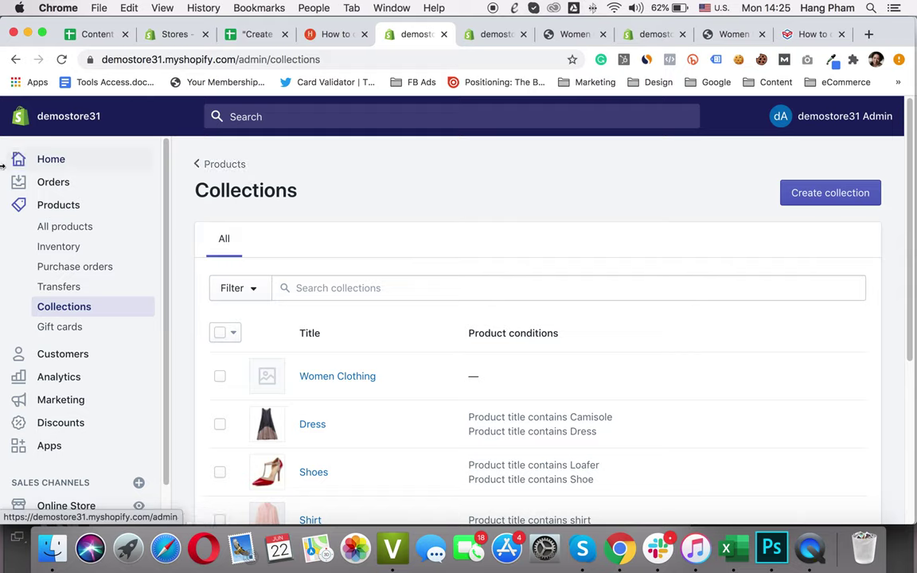
Step: Go to Online Store's Navigation menus, including Collection Women Clothing, and start a new menu
scroll(88, 373, "down", 1)
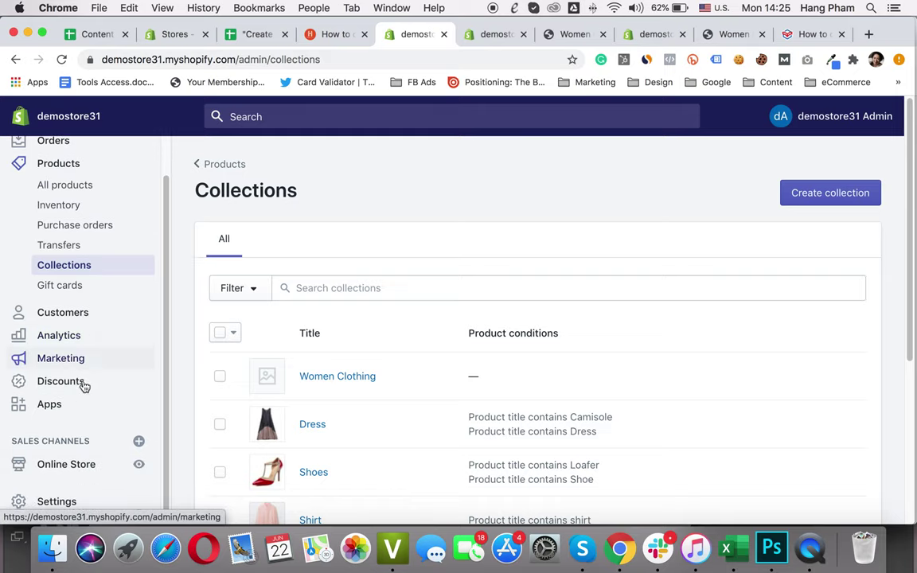
left_click(58, 470)
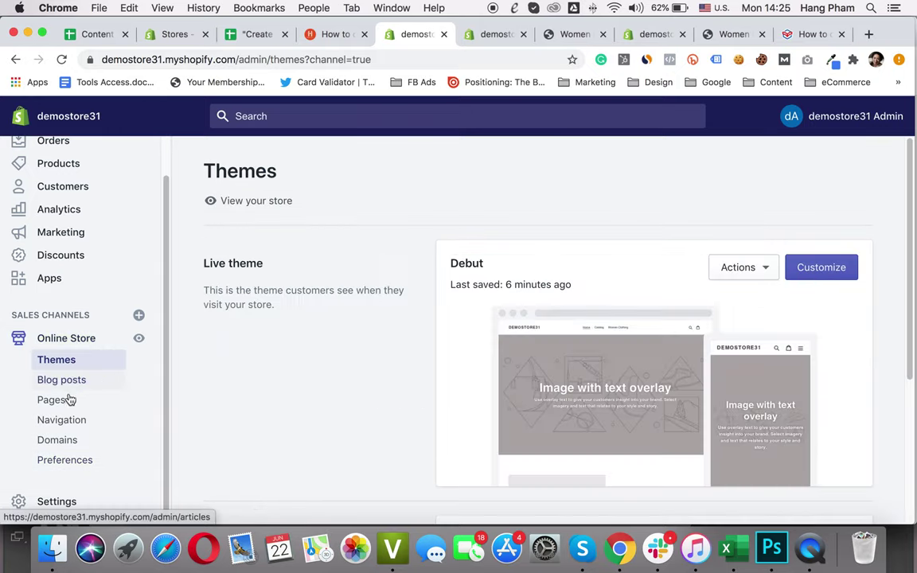
left_click(66, 427)
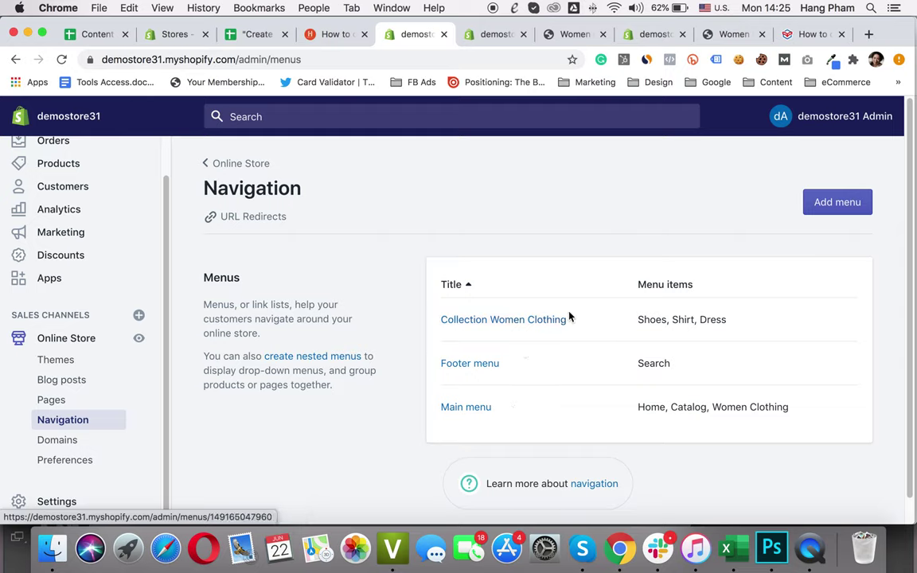
left_click(824, 211)
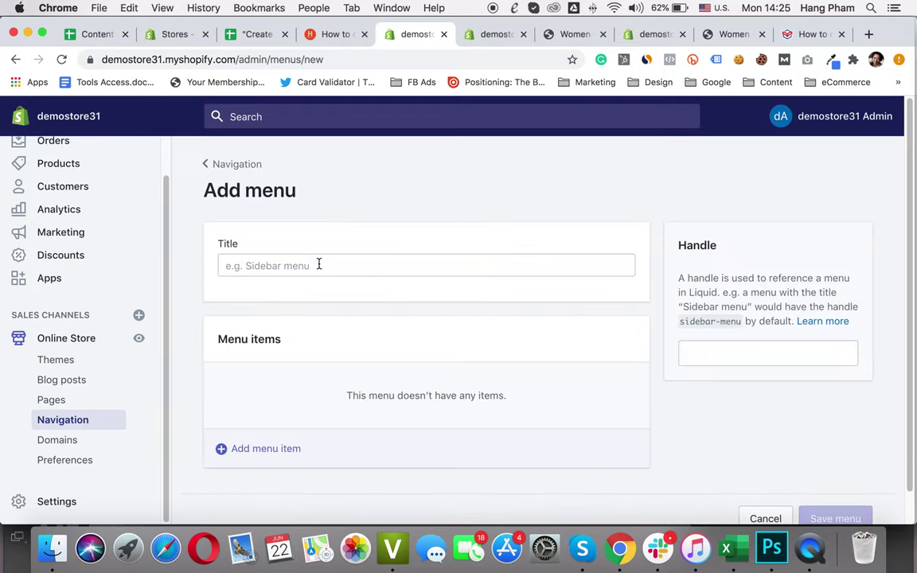
Step: Title the trial menu 'asdf' and add a Dress item linked to the Dress collection
left_click(320, 265)
type("asdf")
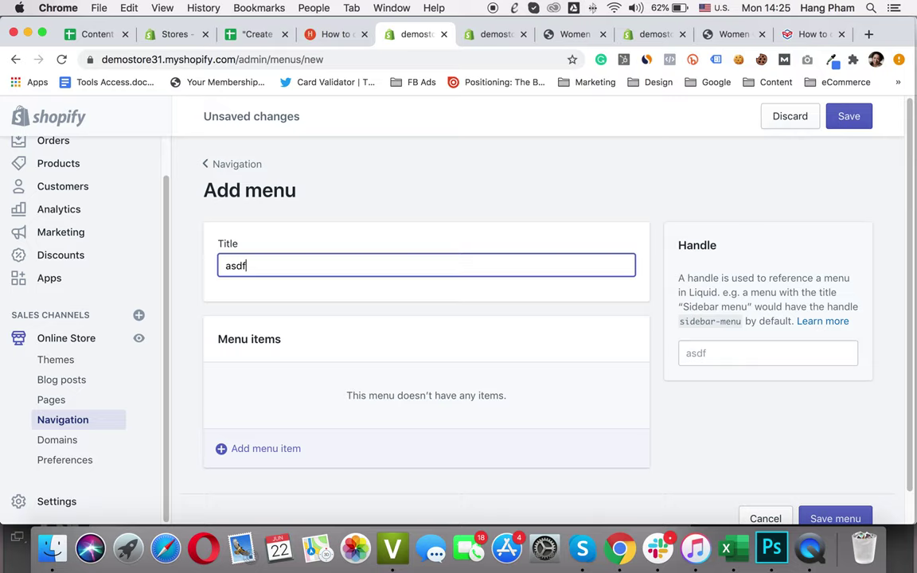
key("super+a")
key("Tab")
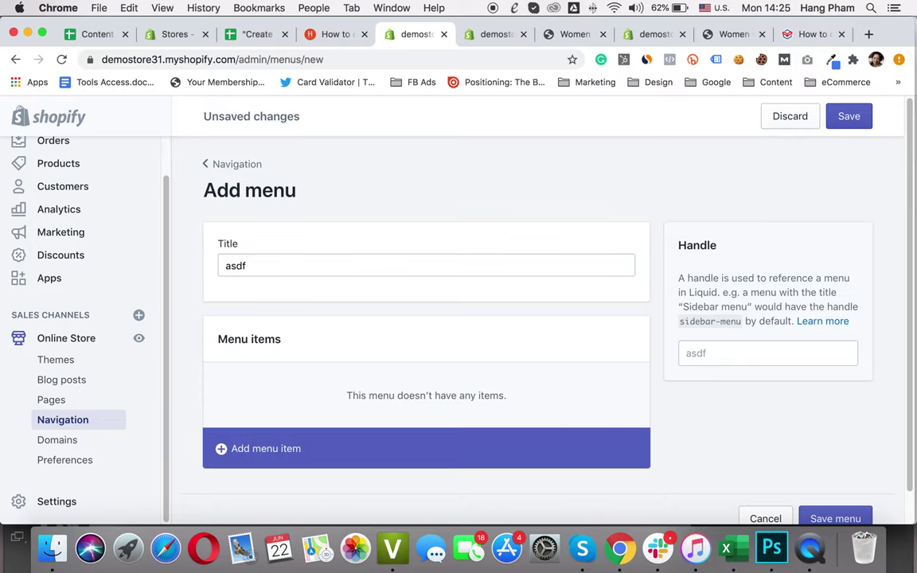
left_click(277, 453)
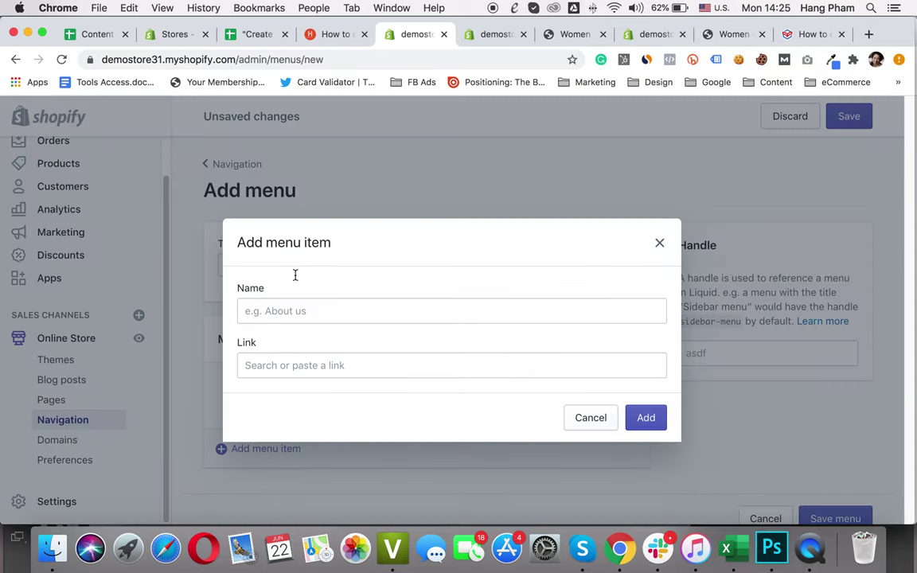
left_click(298, 307)
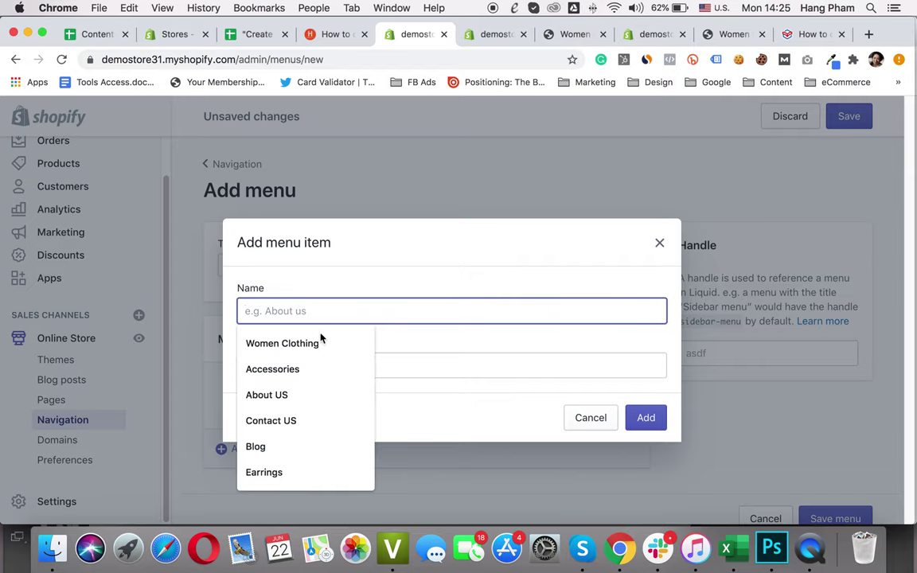
type("Dree")
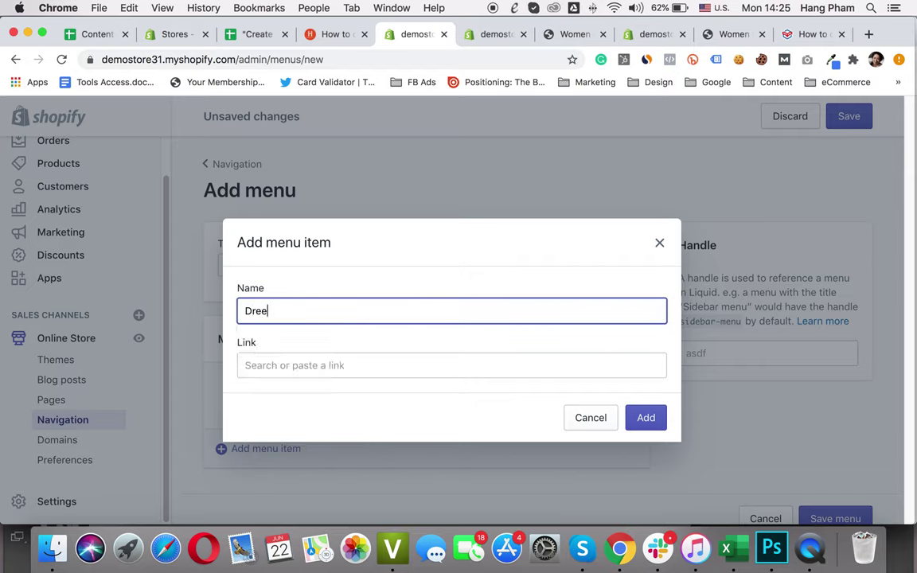
key("BackSpace")
type("ss")
left_click(321, 367)
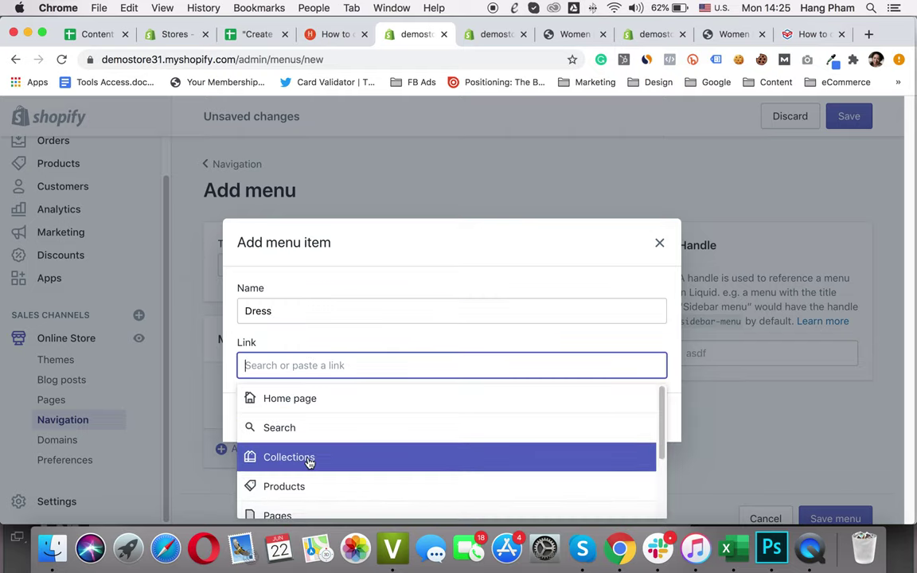
left_click(307, 461)
scroll(351, 438, "down", 2)
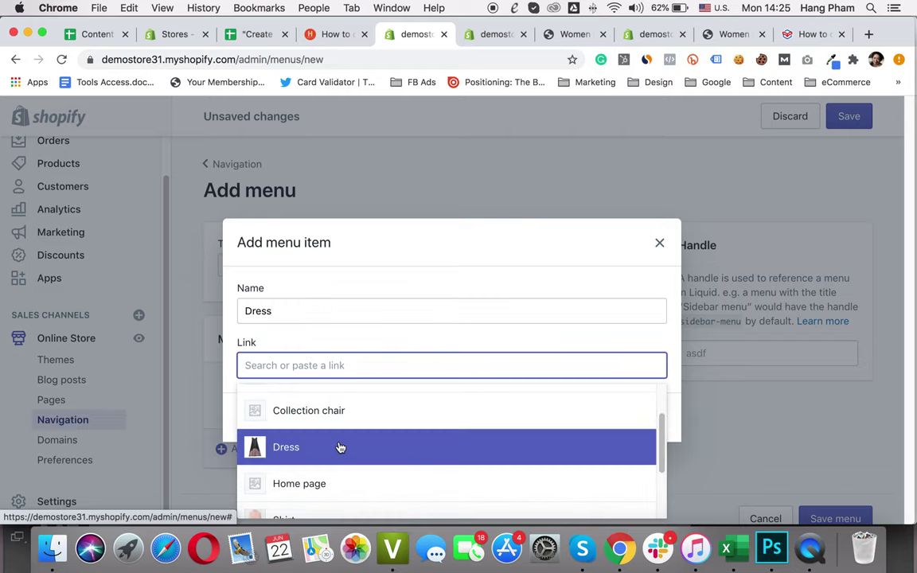
left_click(341, 446)
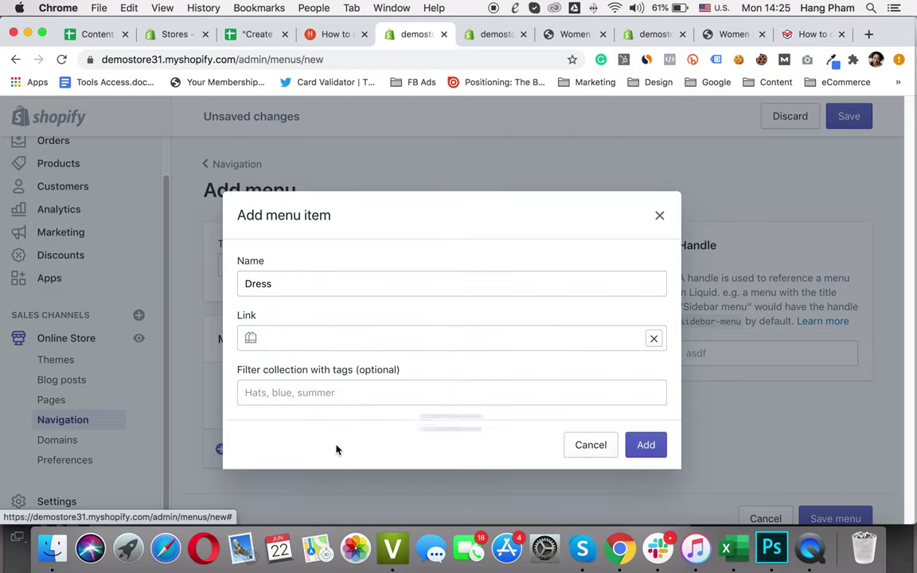
left_click(650, 450)
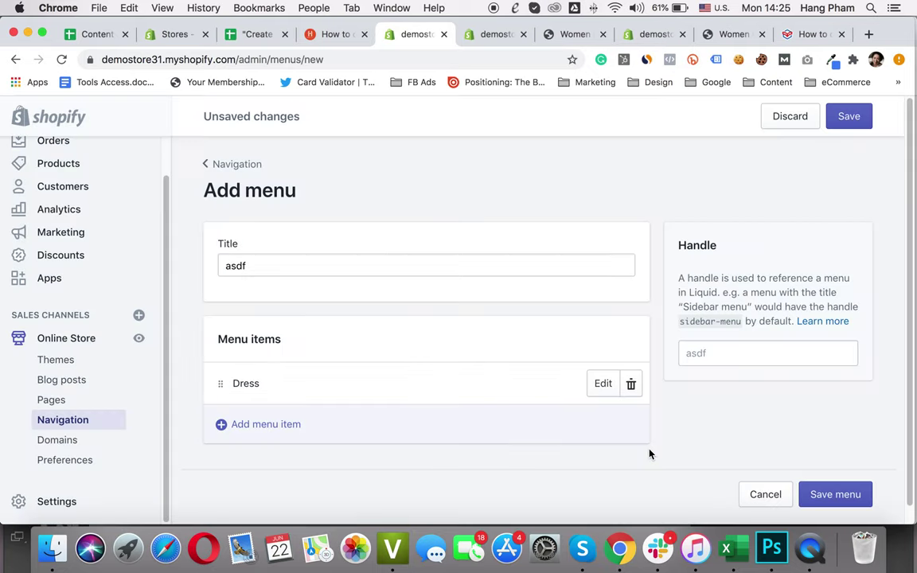
Step: Add a Shirt item linked to the Shirt collection, then discard the menu and return to Navigation
left_click(358, 422)
left_click(286, 311)
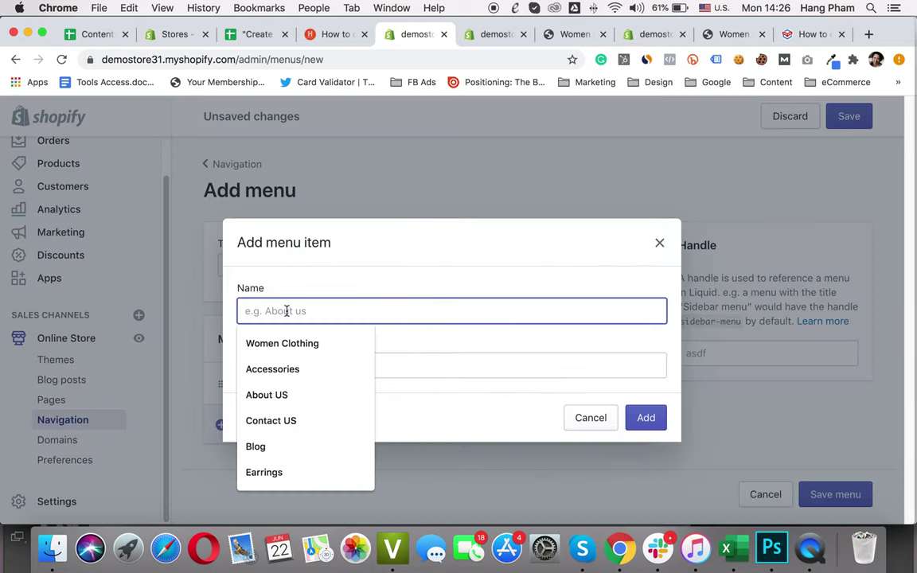
type("Shirt")
left_click(291, 364)
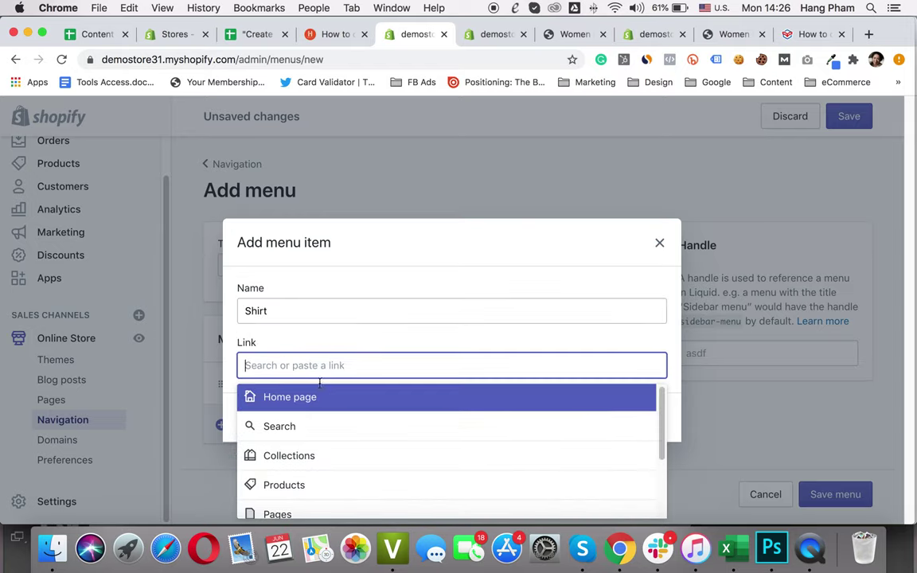
left_click(297, 458)
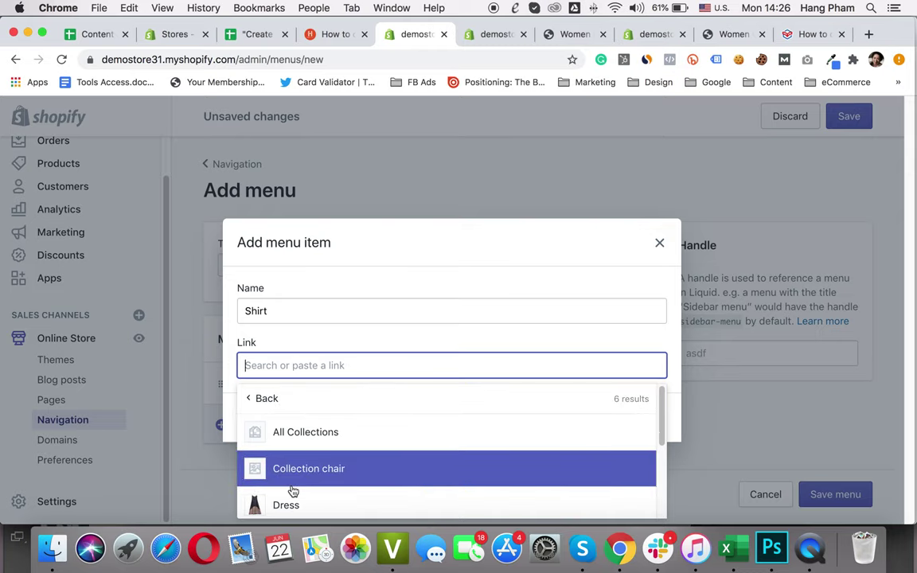
scroll(293, 492, "down", 5)
left_click(303, 430)
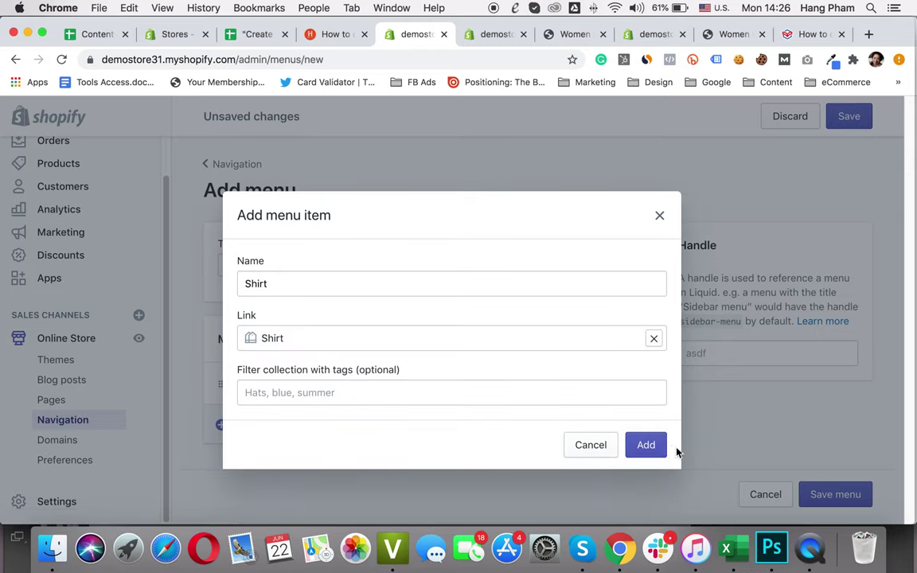
left_click(653, 450)
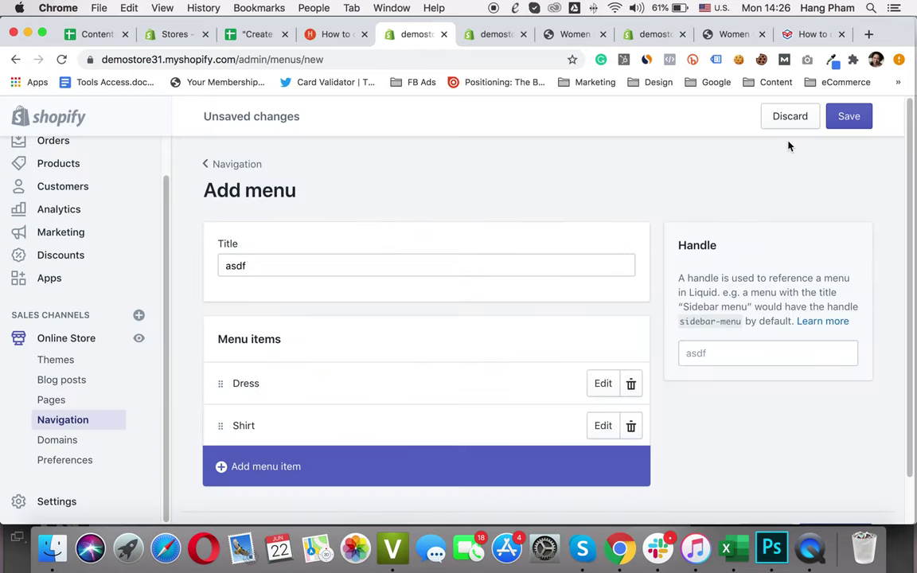
left_click(785, 118)
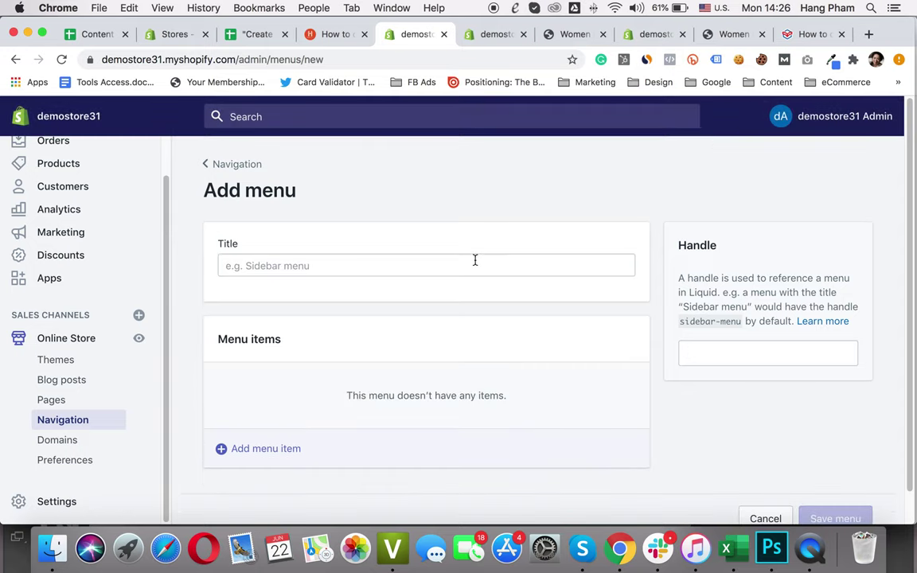
left_click(249, 164)
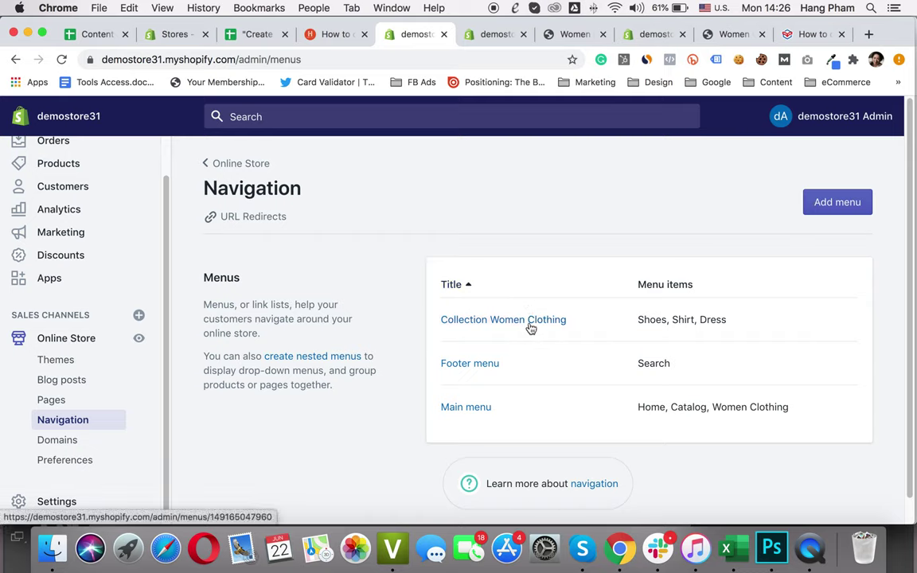
left_click(530, 326)
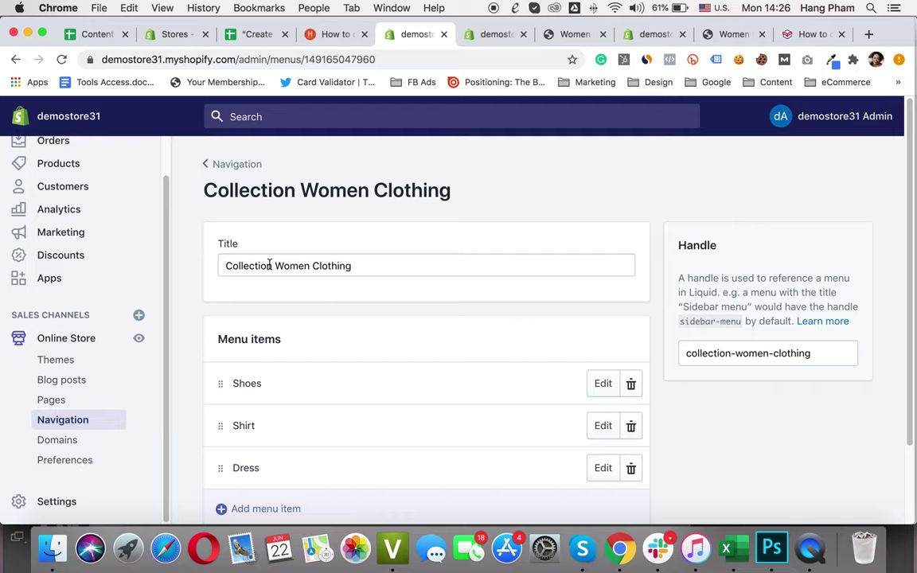
left_click_drag(271, 266, 361, 269)
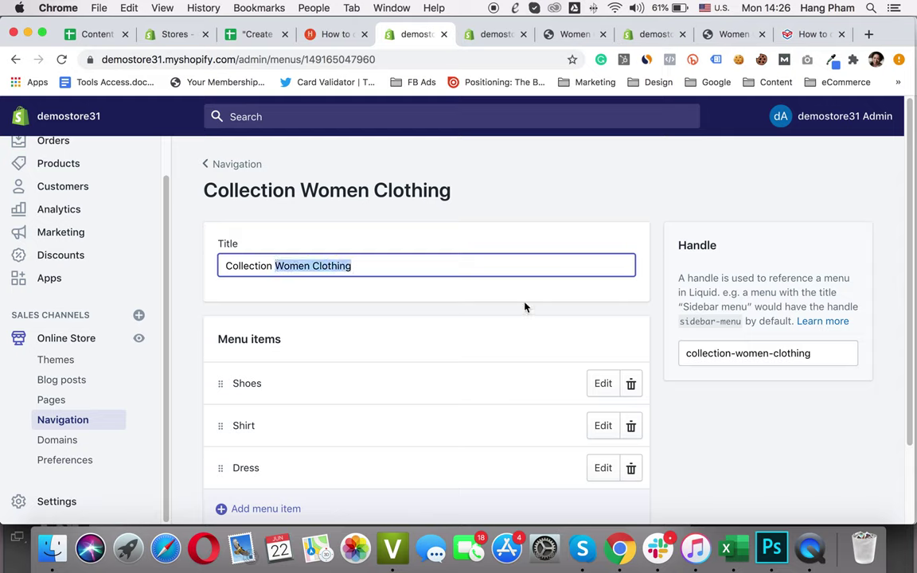
left_click(362, 266)
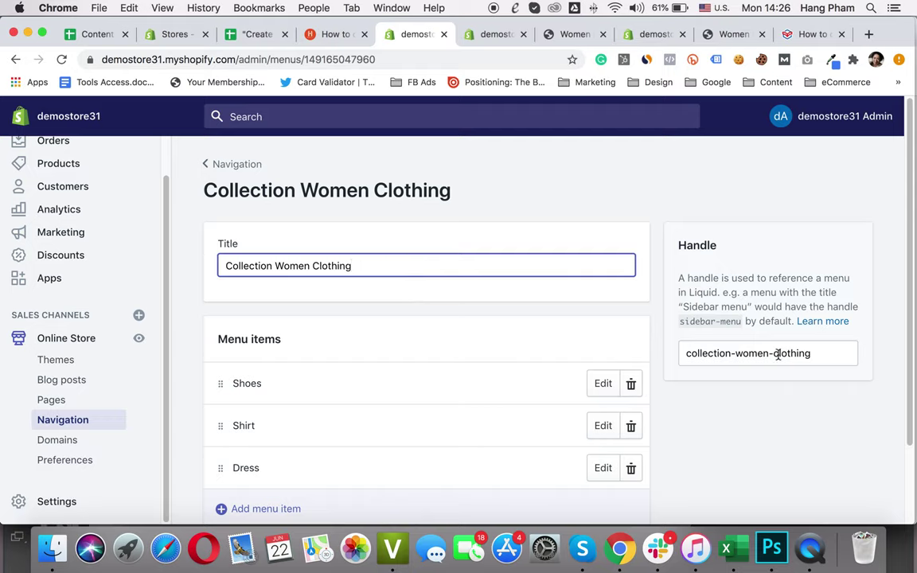
left_click(690, 353)
left_click_drag(688, 353, 818, 352)
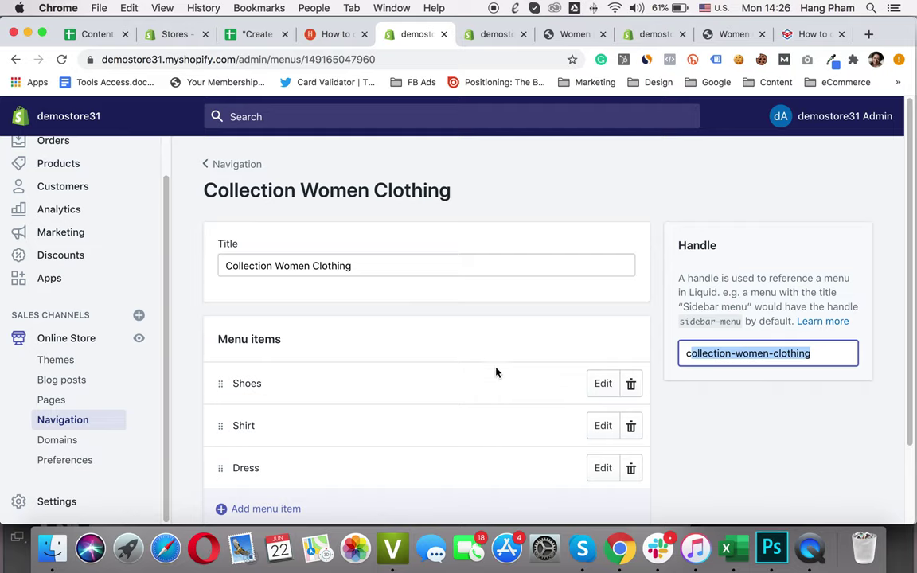
scroll(409, 315, "down", 3)
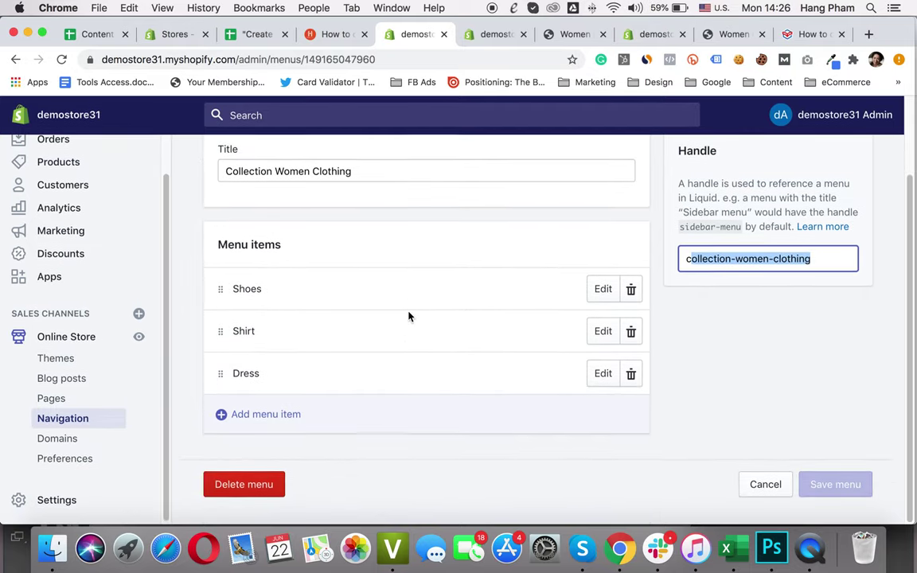
scroll(409, 316, "up", 3)
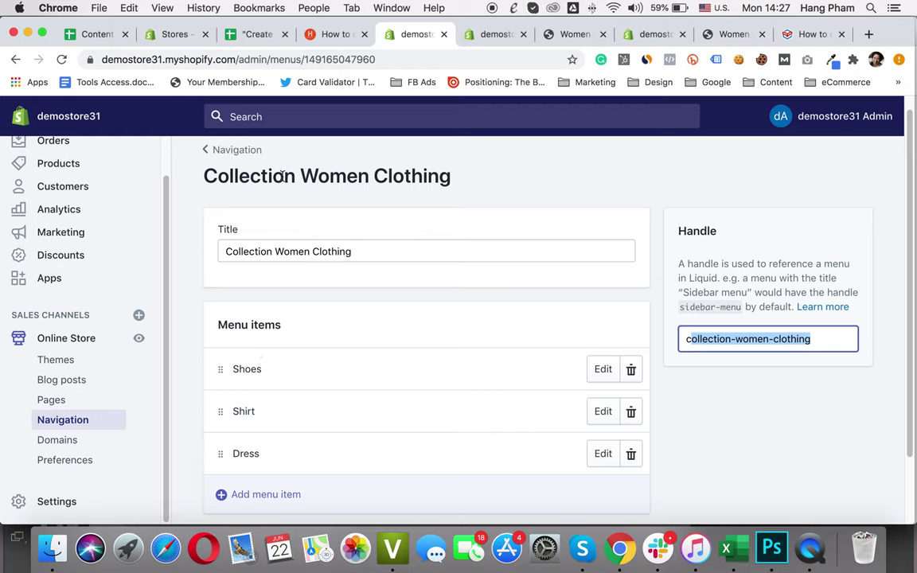
left_click(248, 155)
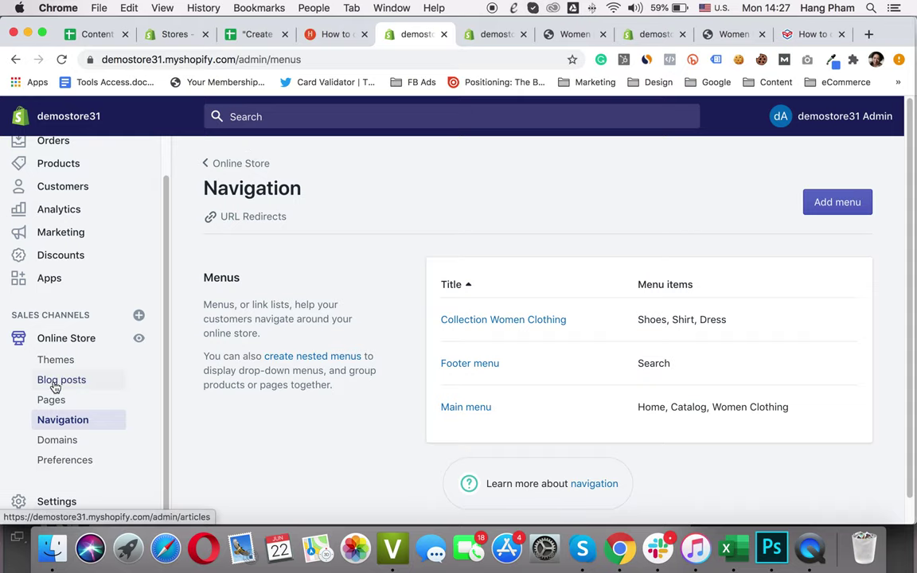
Step: Open the Debut theme's code editor from Themes via Actions > Edit code
left_click(69, 360)
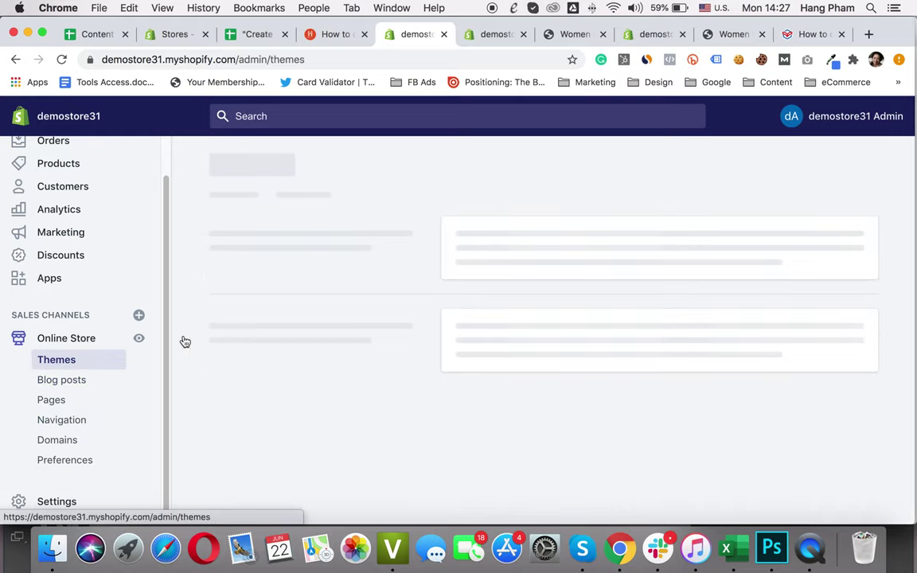
left_click(763, 269)
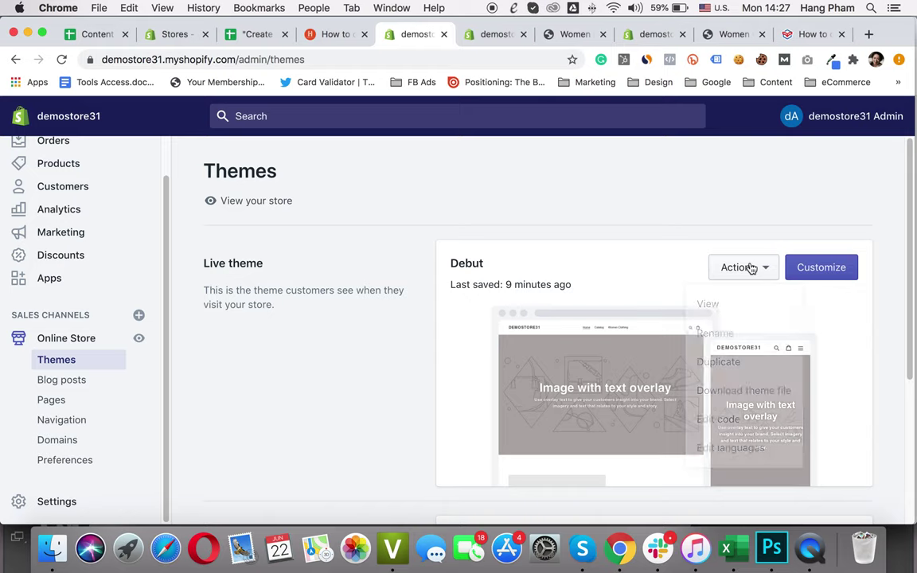
left_click(723, 421)
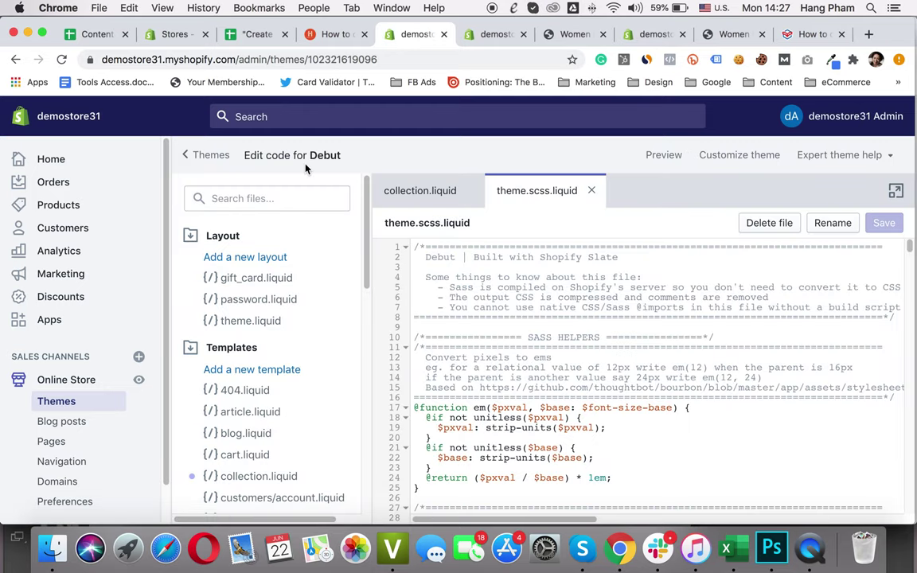
left_click(255, 200)
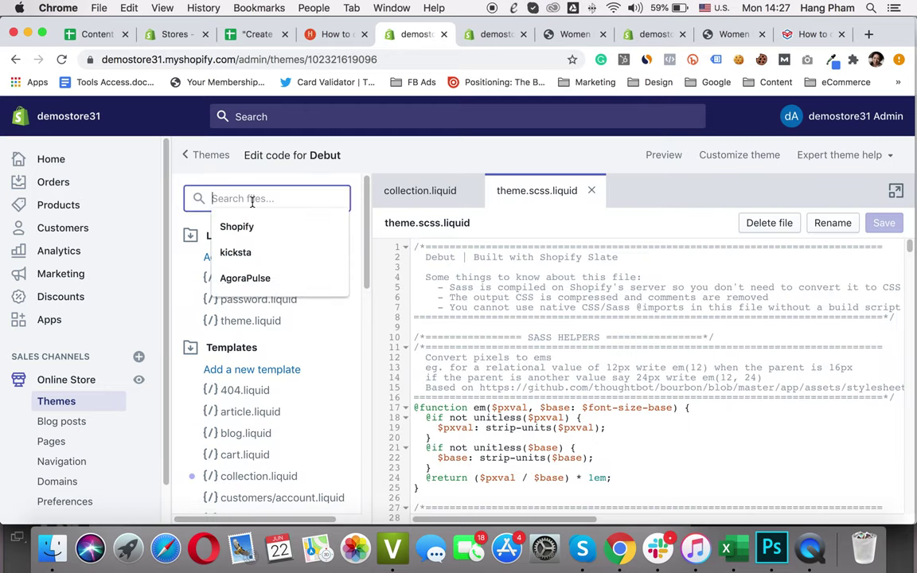
Step: Open collection.liquid, filter files by 'collection.liquid', place the cursor on line 4, then return to the tutorial
left_click(410, 198)
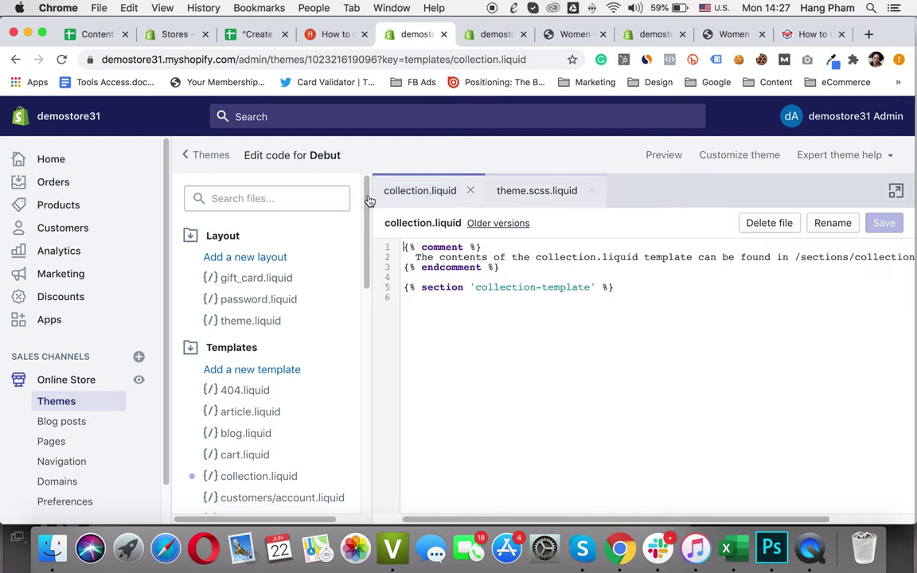
left_click(276, 200)
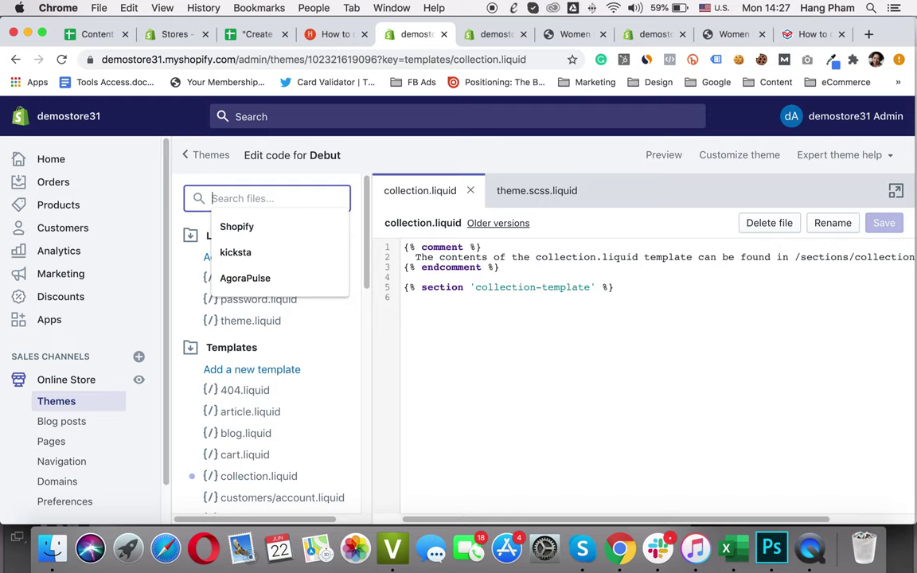
type("collection")
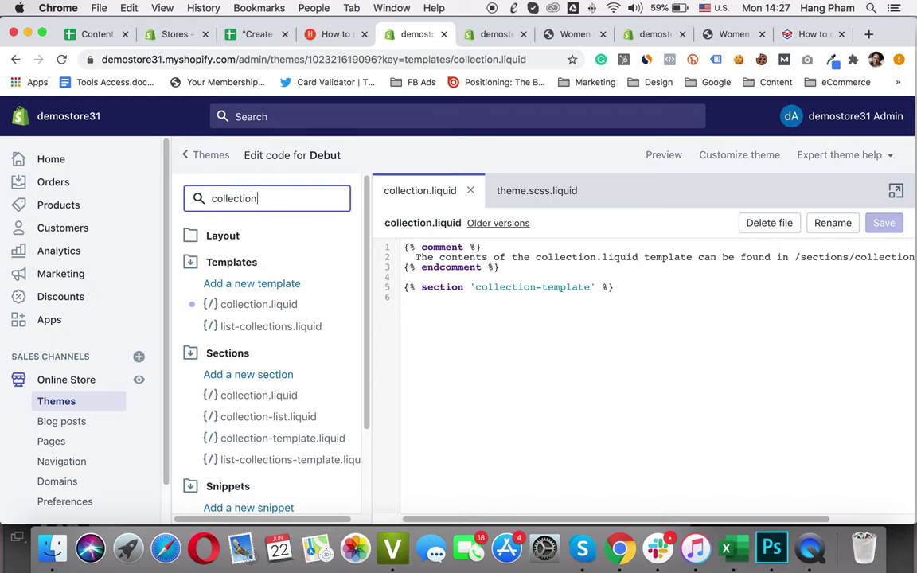
type(".liquid")
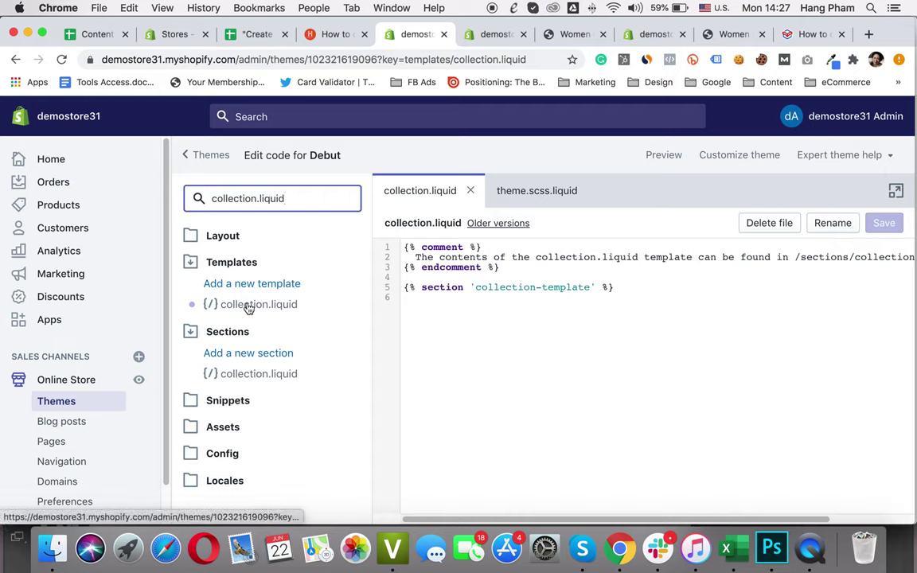
left_click(422, 278)
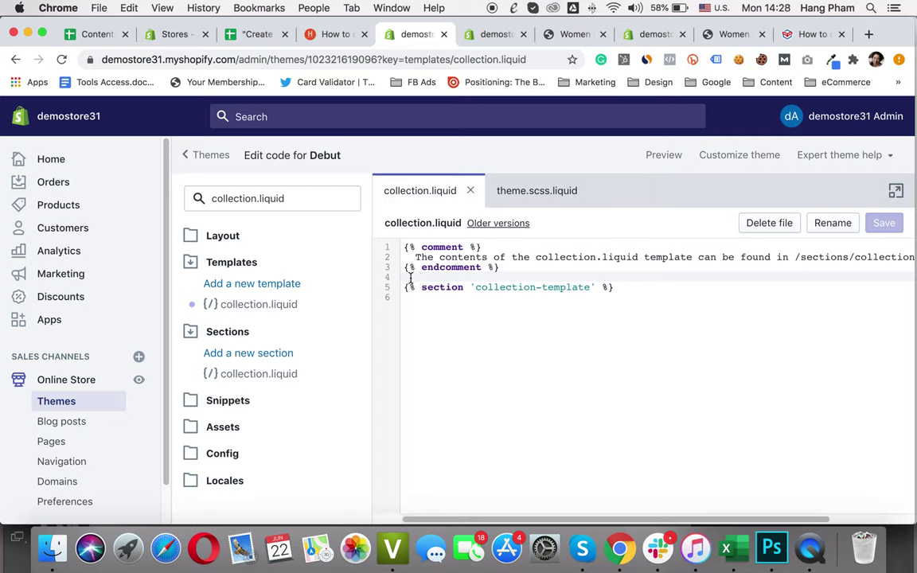
left_click(330, 34)
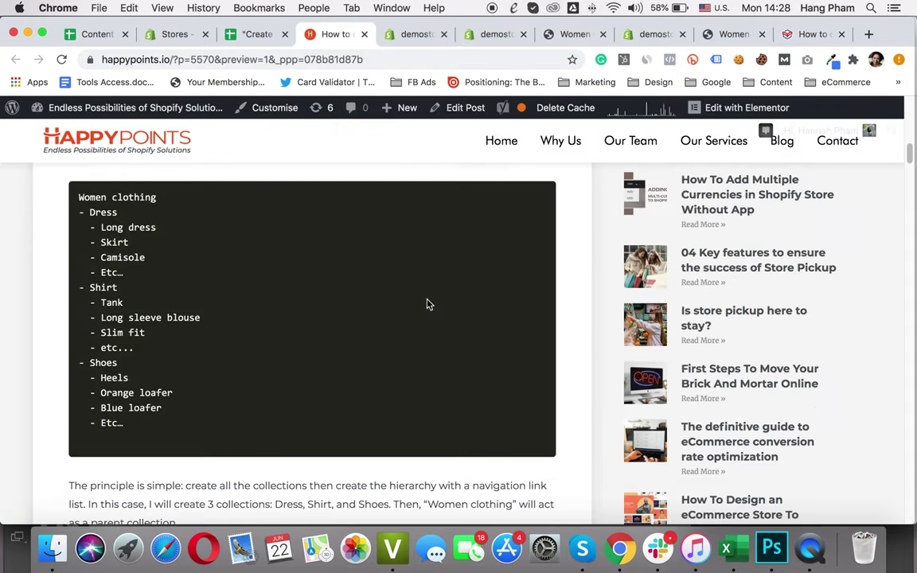
Step: Select the sub-collection image-tile Liquid snippet in the tutorial blog
scroll(428, 305, "down", 10)
scroll(428, 305, "down", 20)
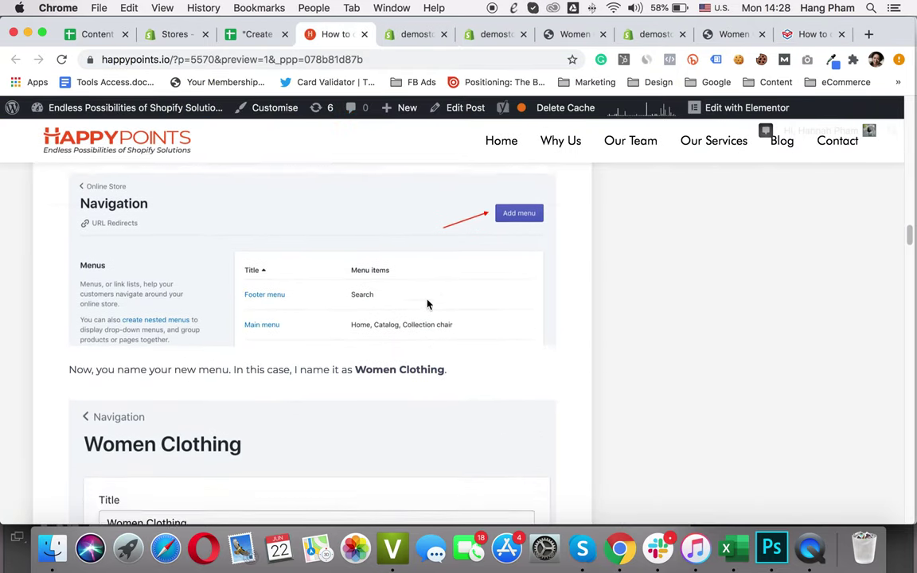
scroll(428, 304, "down", 20)
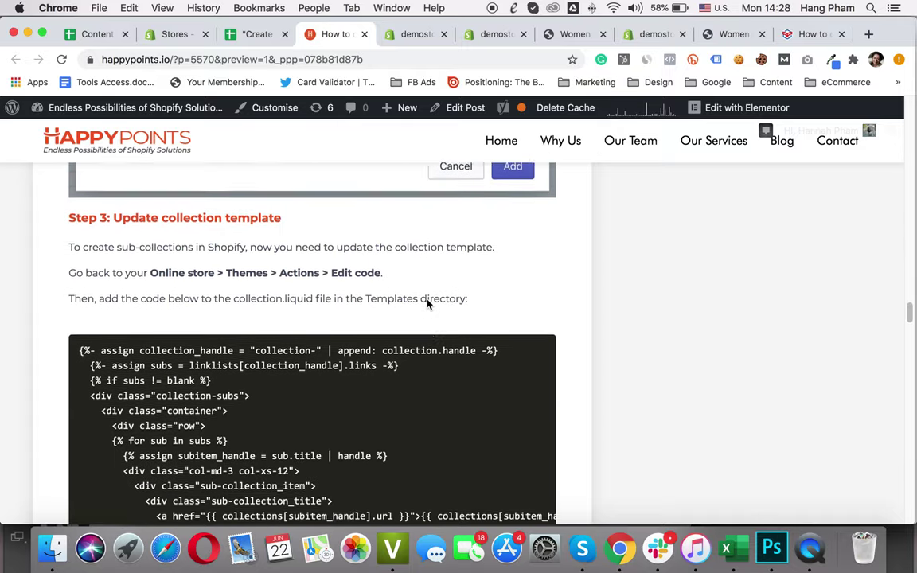
left_click_drag(80, 233, 221, 324)
scroll(238, 344, "down", 3)
scroll(237, 344, "down", 3)
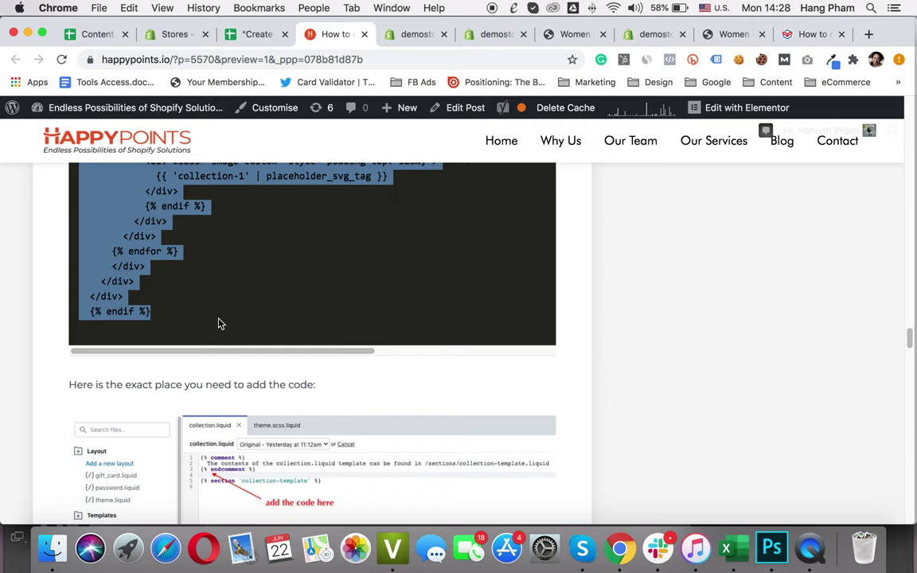
Step: Paste the snippet into the Debut theme's collection.liquid and save the template
left_click(415, 34)
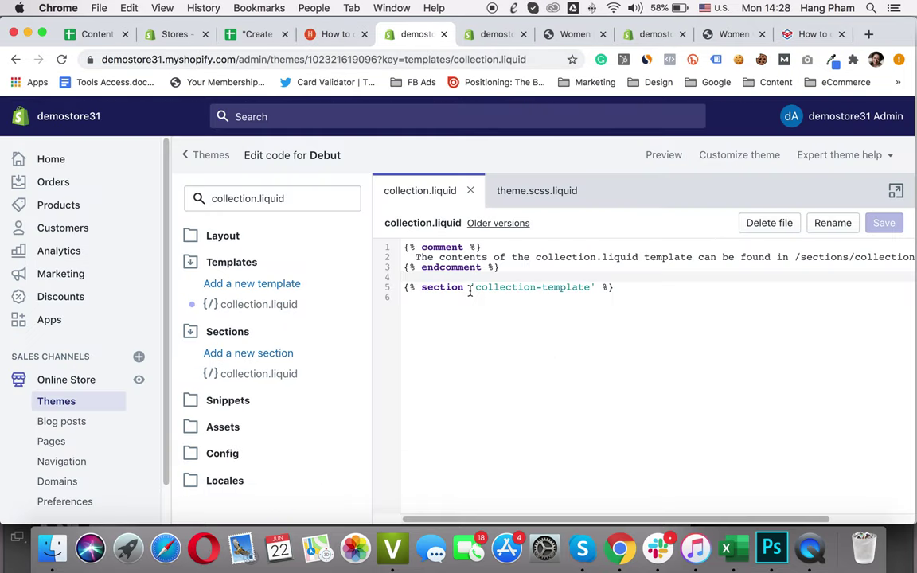
key("cmd+v")
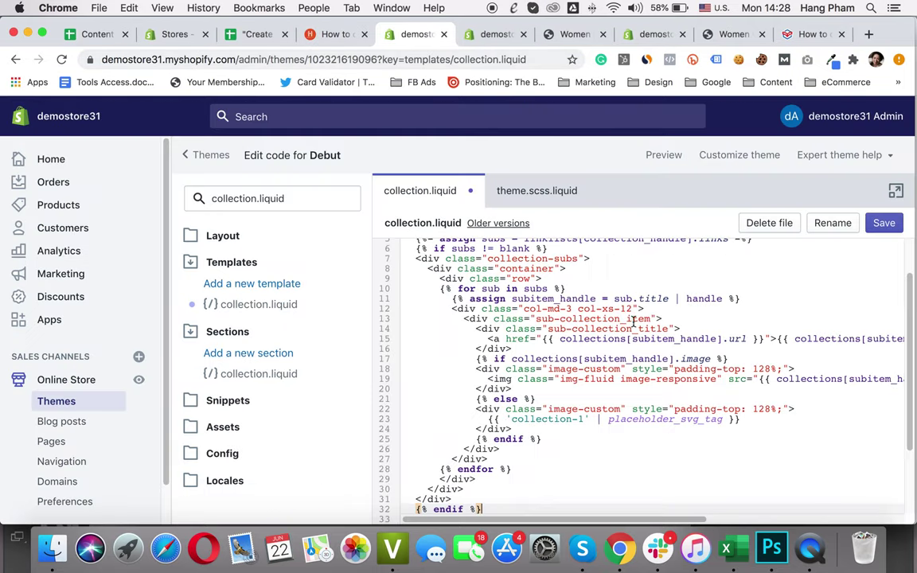
left_click(885, 223)
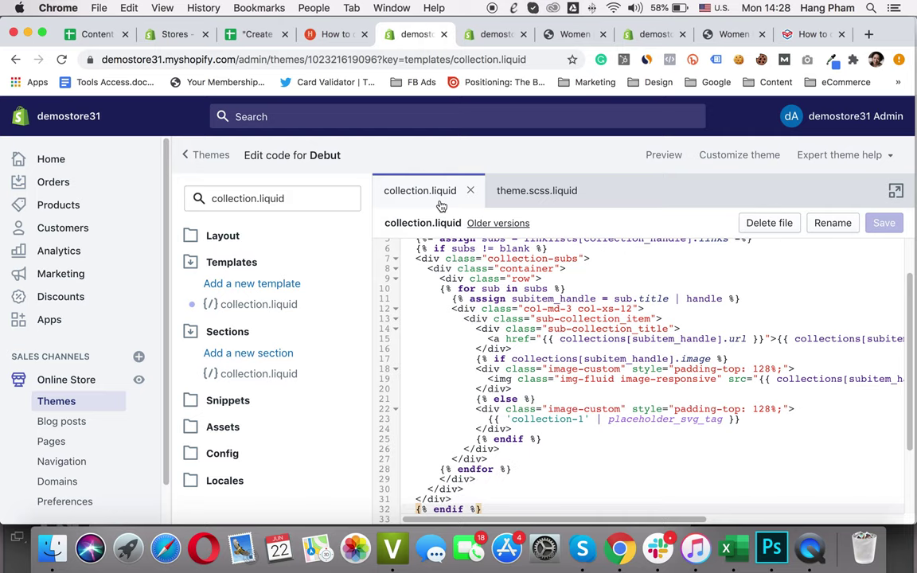
Step: Search the theme files for 'theme.scss', open theme.scss.liquid under Assets, and reload the editor
left_click(531, 199)
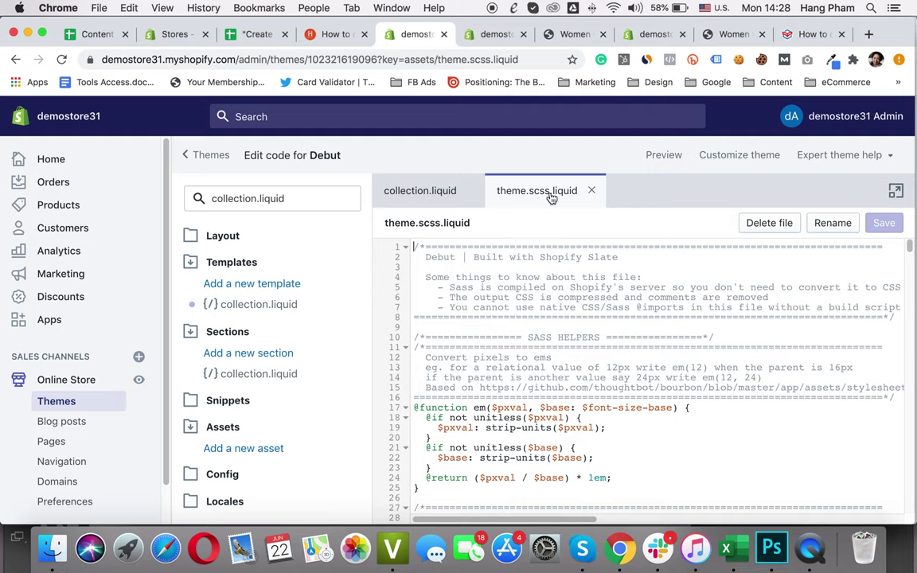
left_click(302, 203)
key("super+a")
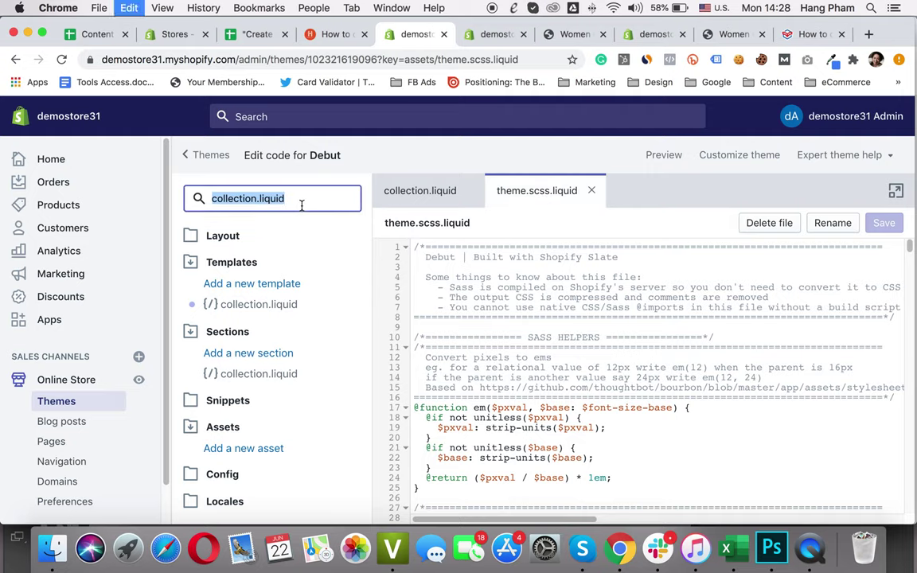
type("theme.")
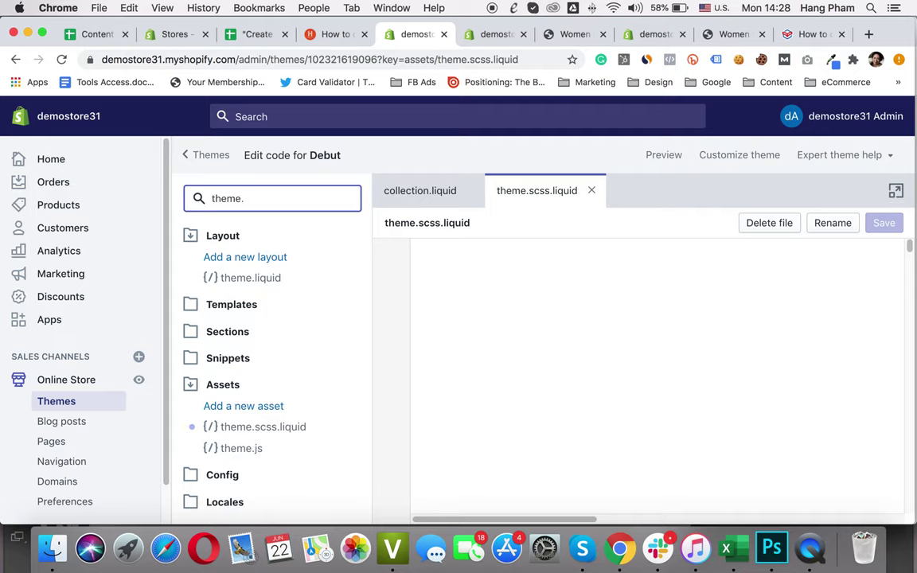
type("scss")
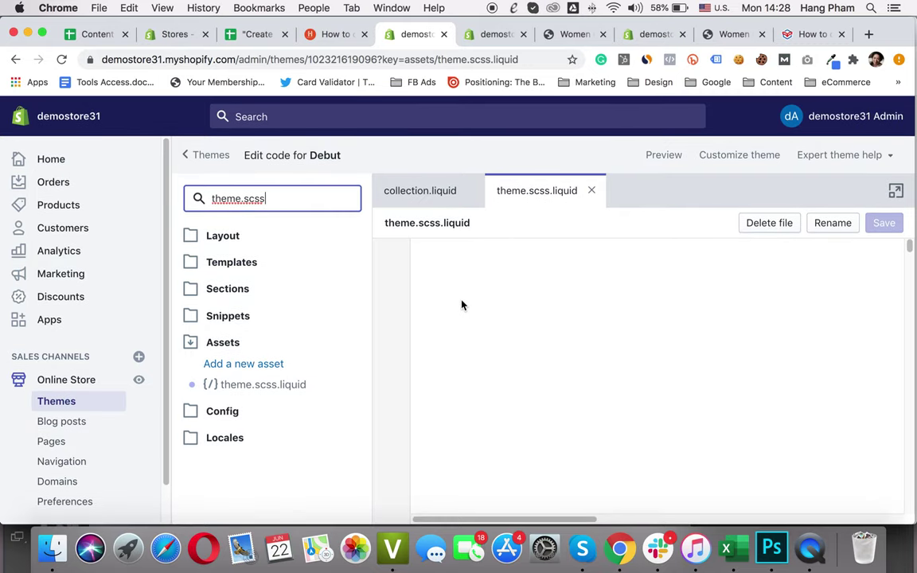
left_click(252, 387)
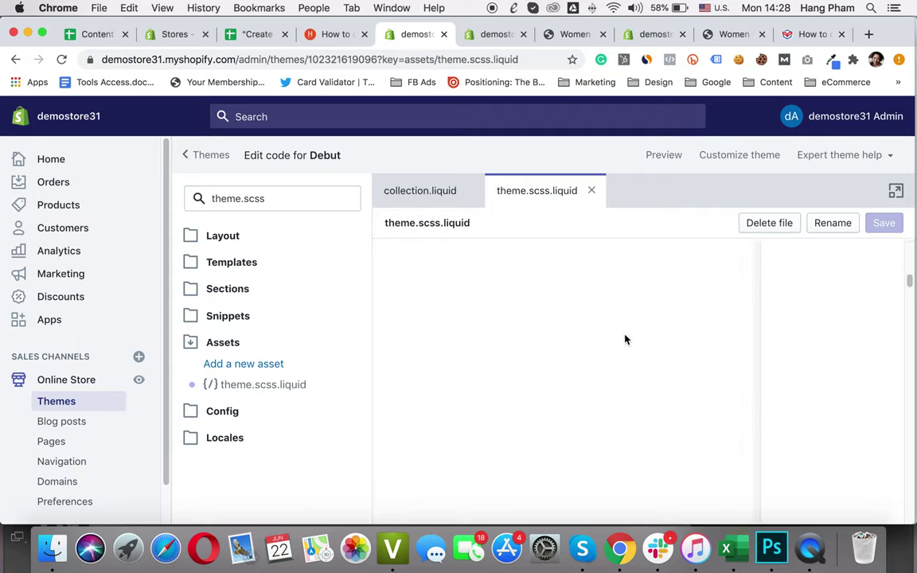
left_click(467, 54)
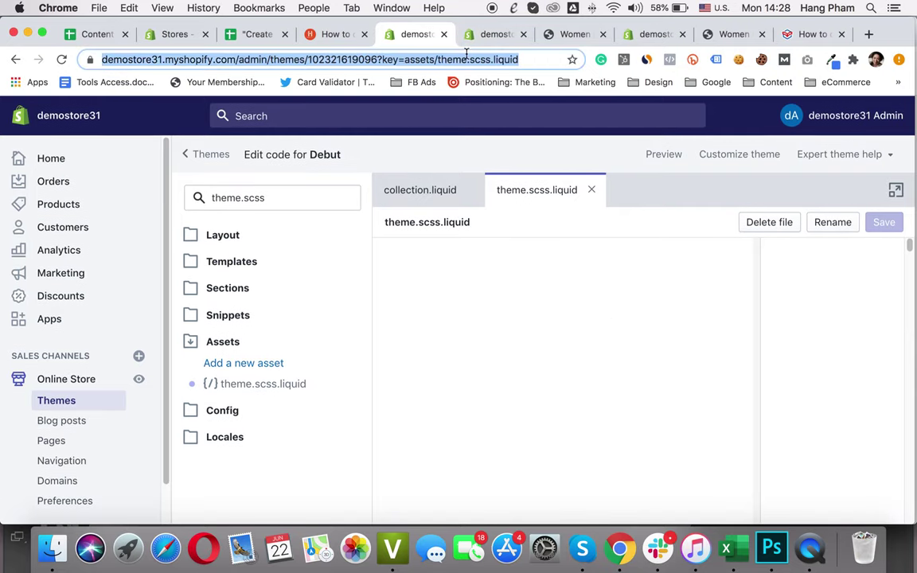
key("Return")
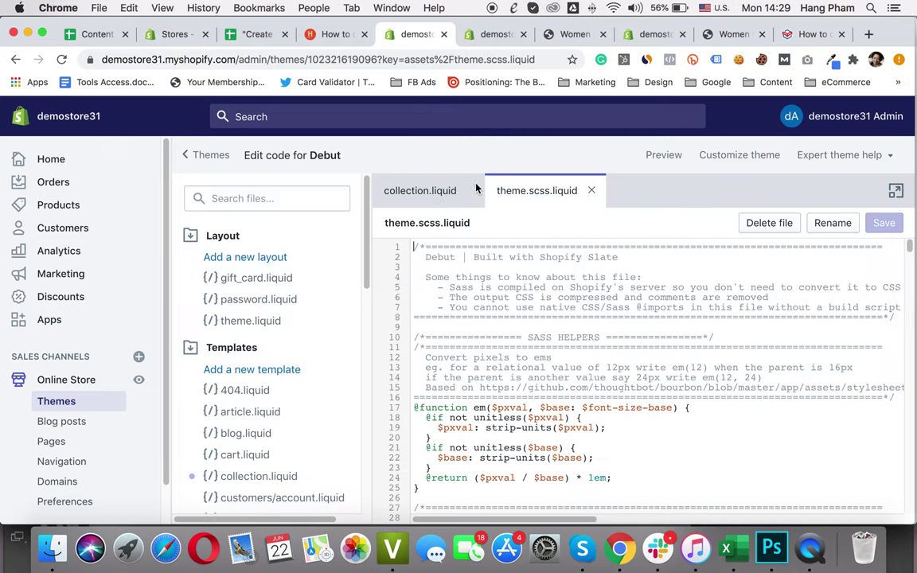
Step: Add a blank line after the final brace at the end of theme.scss.liquid
scroll(571, 430, "down", 15)
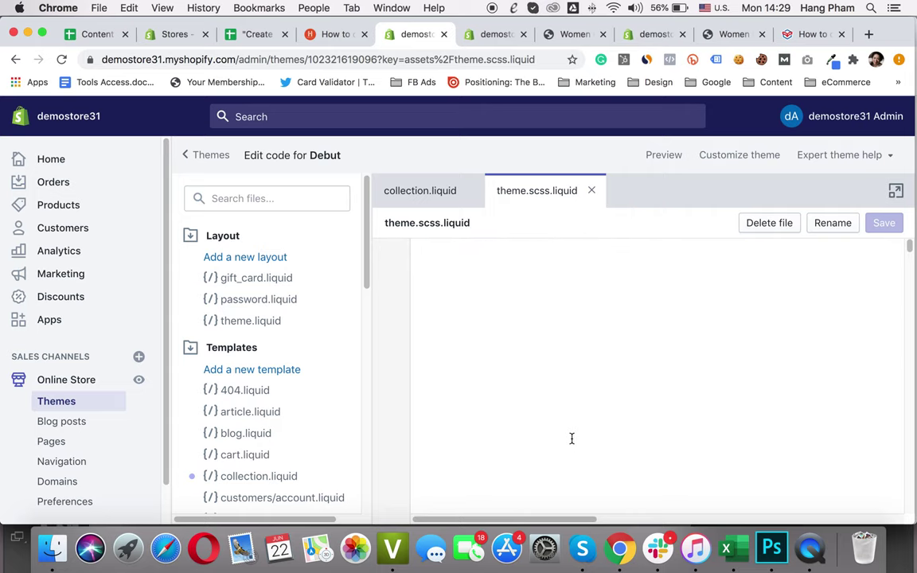
left_click_drag(909, 250, 912, 518)
left_click(443, 452)
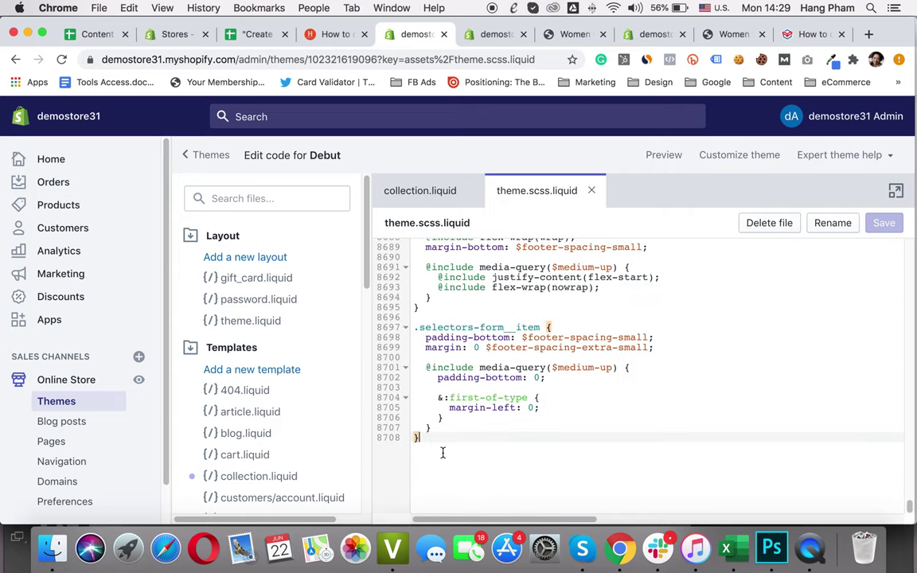
key("Return")
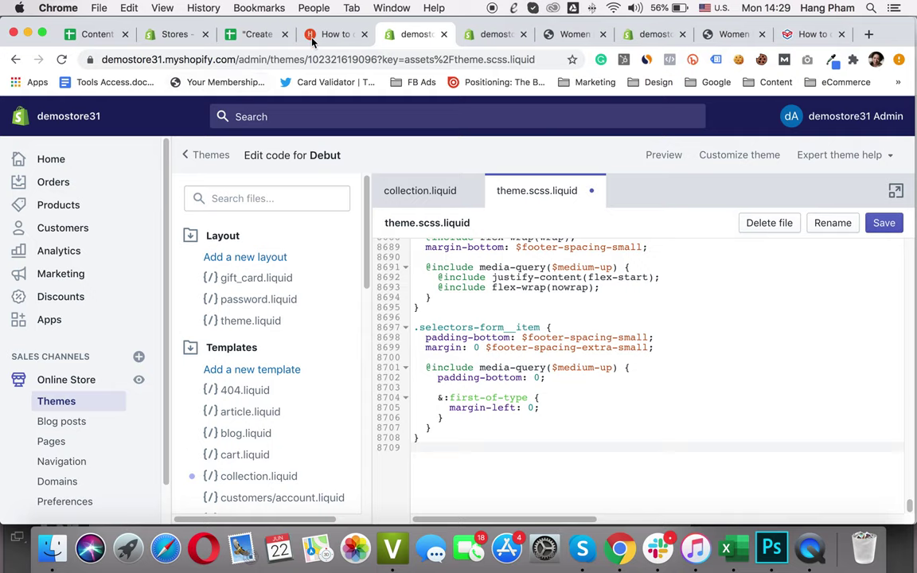
Step: Copy the container, row, column and .image-custom CSS from the tutorial blog and paste it there
key("ctrl+shift+Tab")
scroll(348, 427, "down", 10)
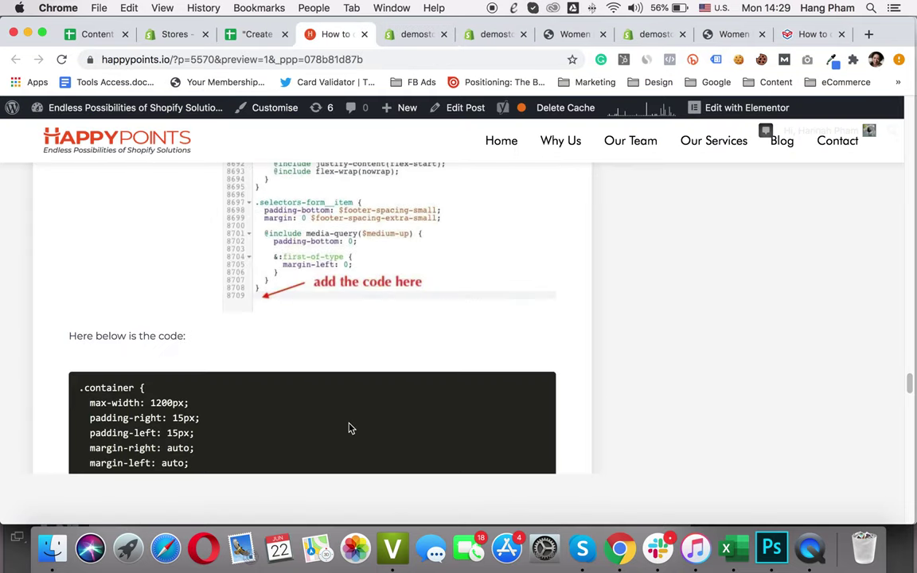
scroll(348, 428, "up", 3)
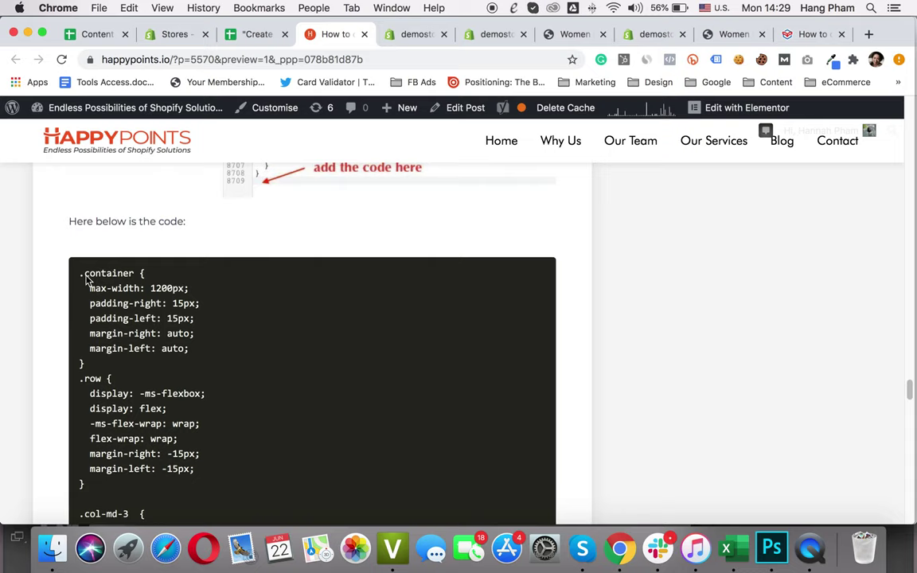
left_click_drag(78, 267, 198, 368)
scroll(198, 368, "down", 15)
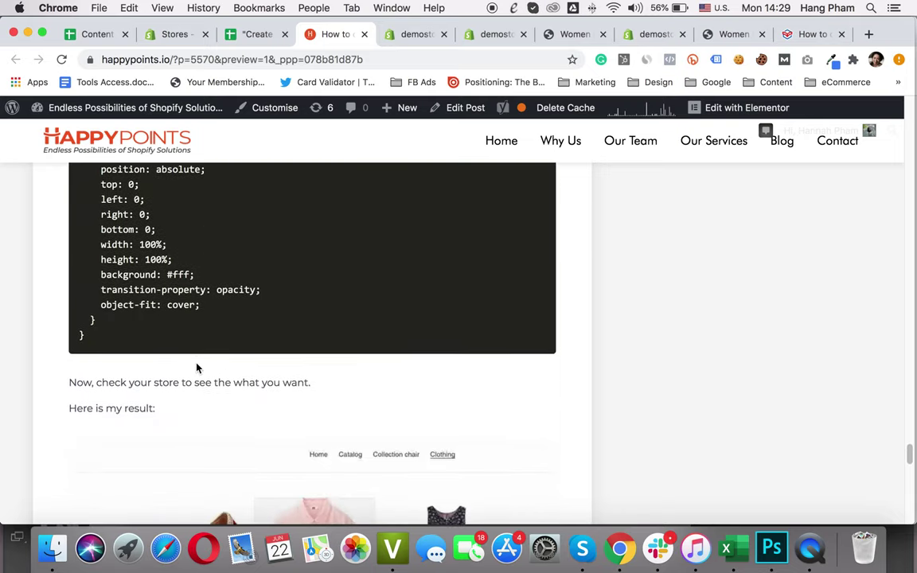
left_click(170, 339, "shift")
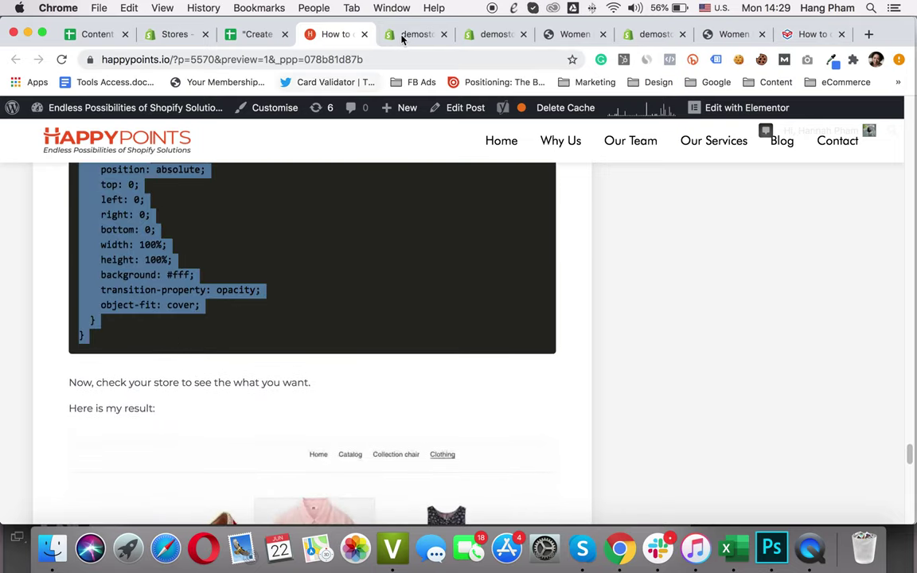
key("ctrl+Tab")
key("super+v")
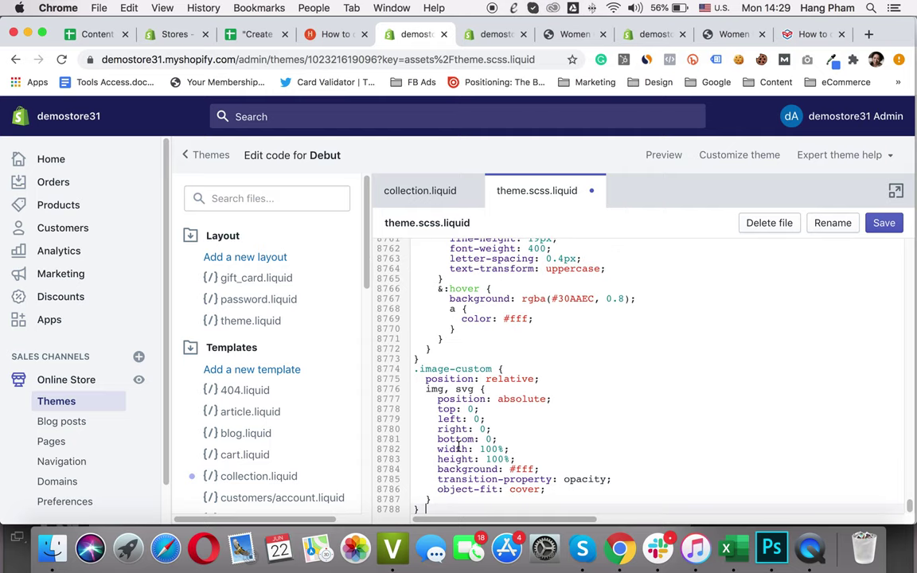
Step: Save the updated theme.scss.liquid stylesheet
left_click(885, 227)
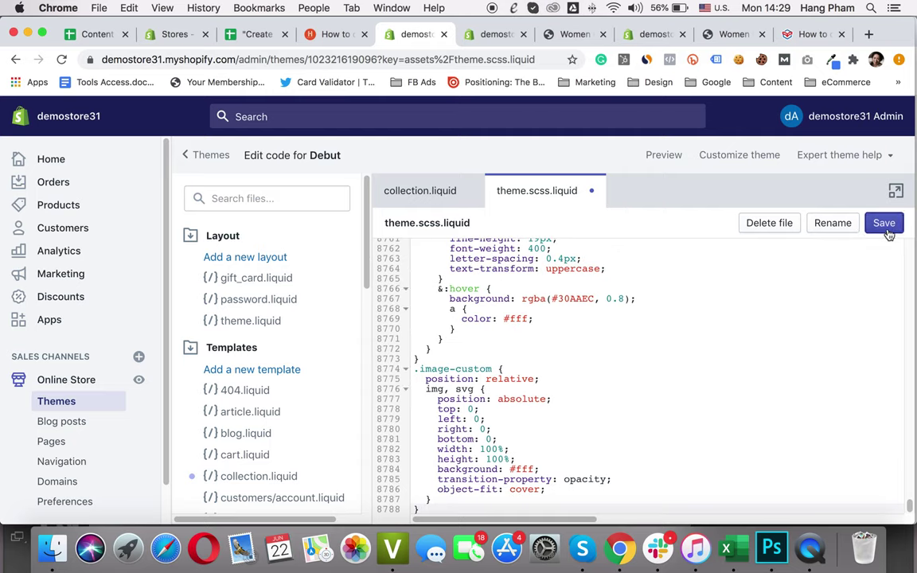
left_click(885, 225)
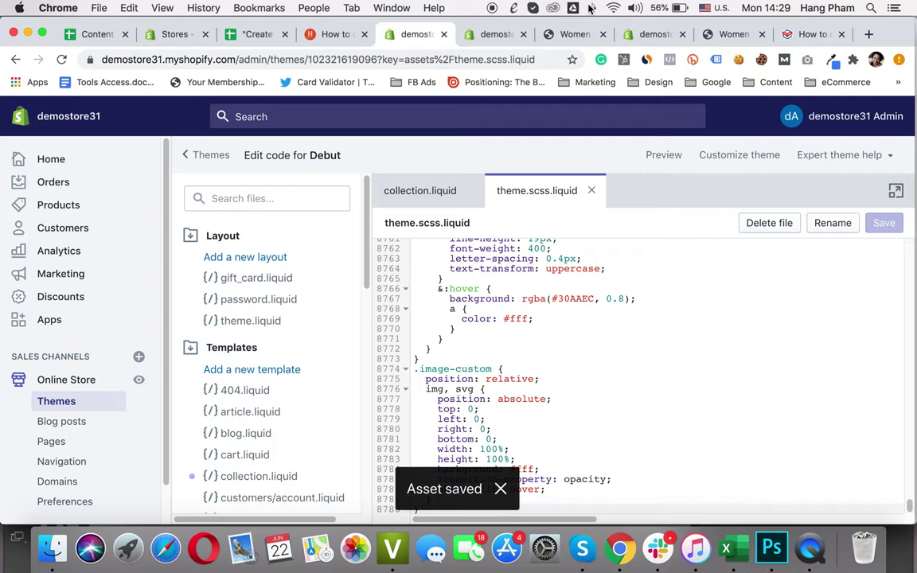
left_click(549, 34)
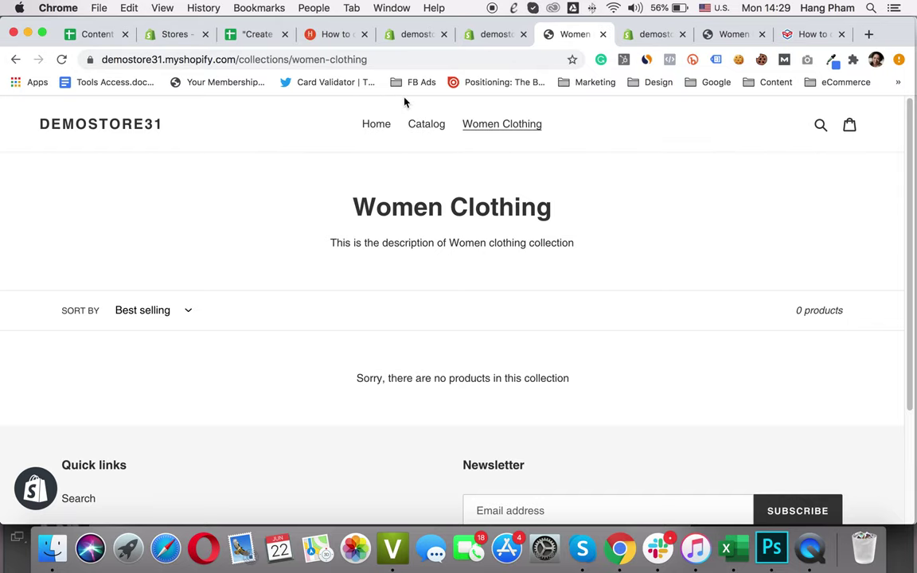
Step: Go from the store homepage to Women Clothing and compare its Shoes, Shirt and Dress tiles with the reference store
left_click(137, 126)
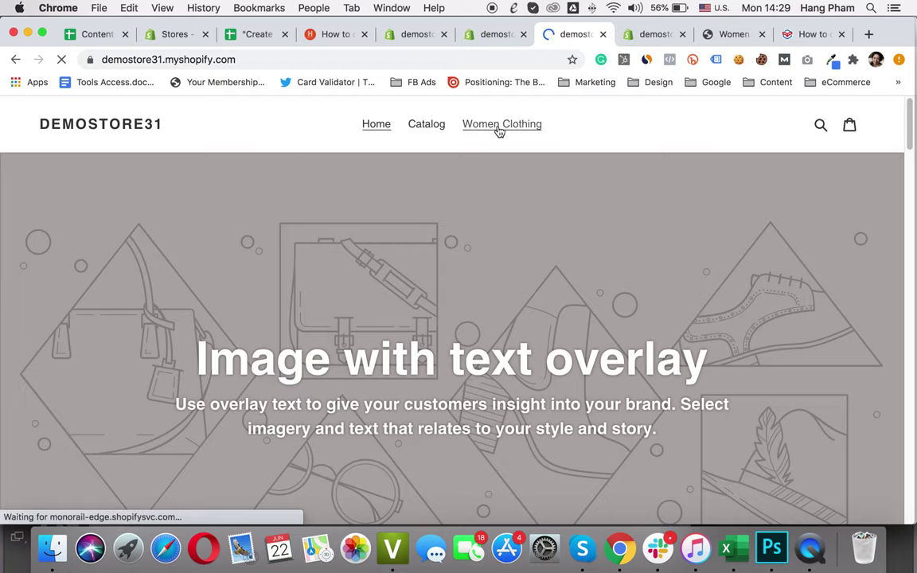
left_click(498, 127)
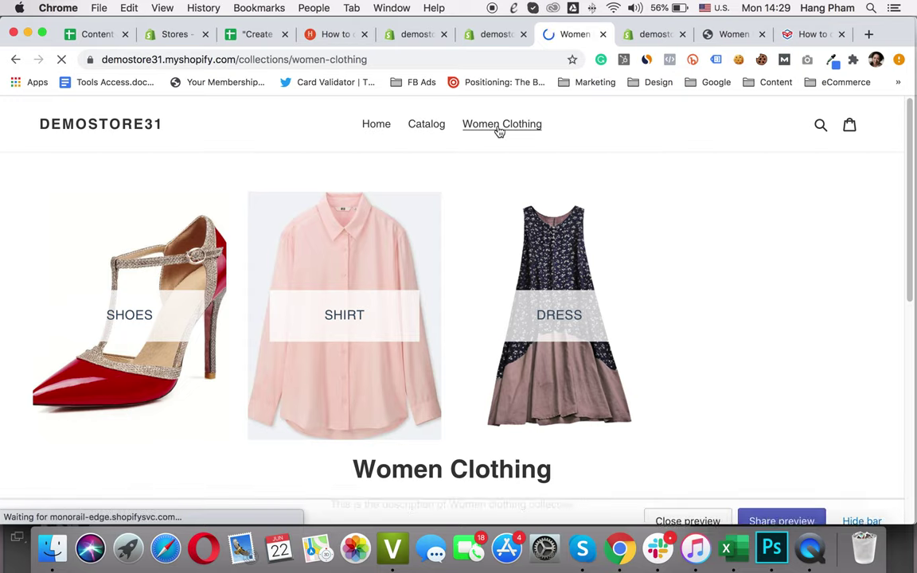
scroll(610, 255, "down", 3)
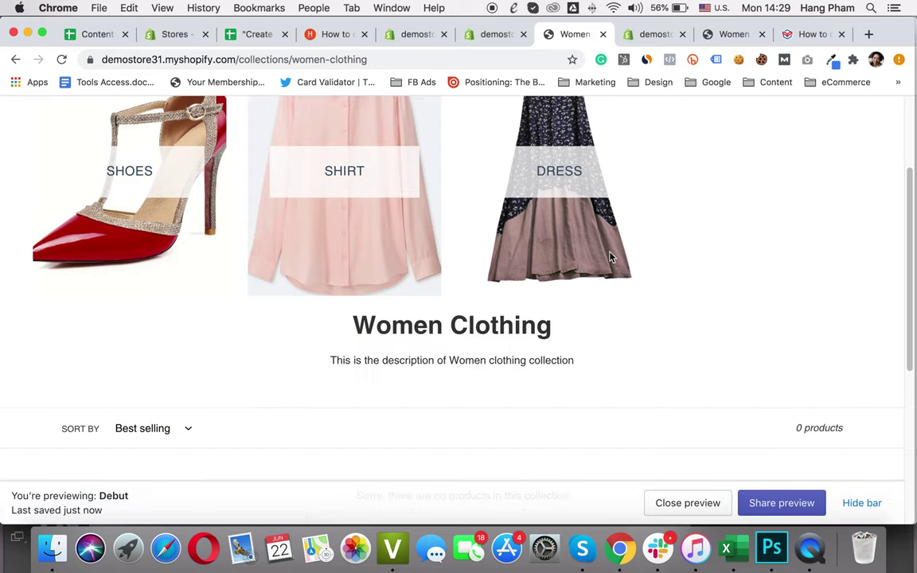
scroll(610, 256, "up", 2)
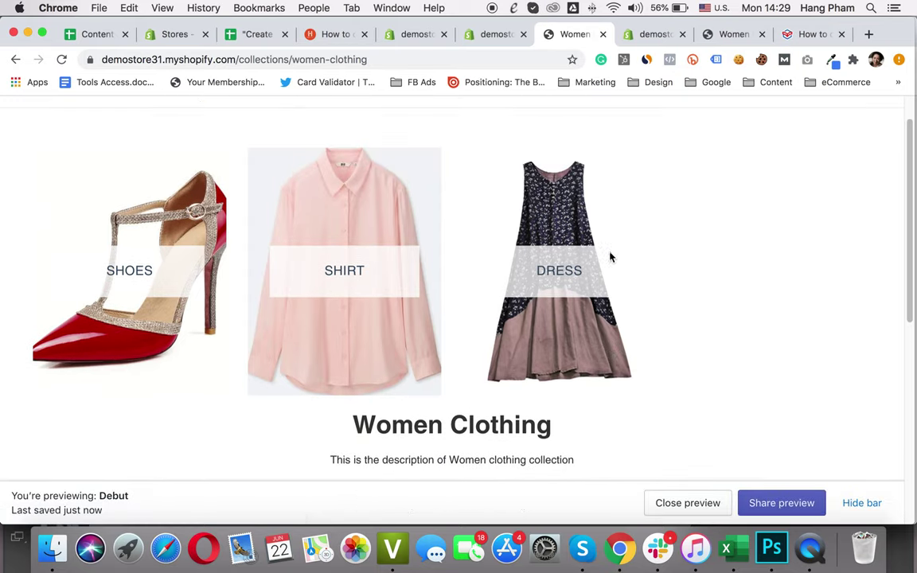
left_click(727, 36)
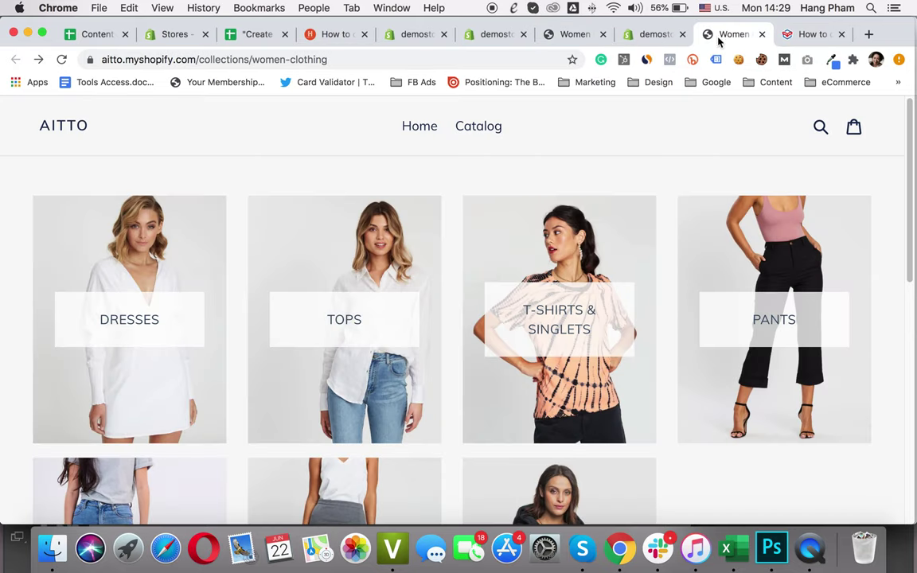
left_click(572, 36)
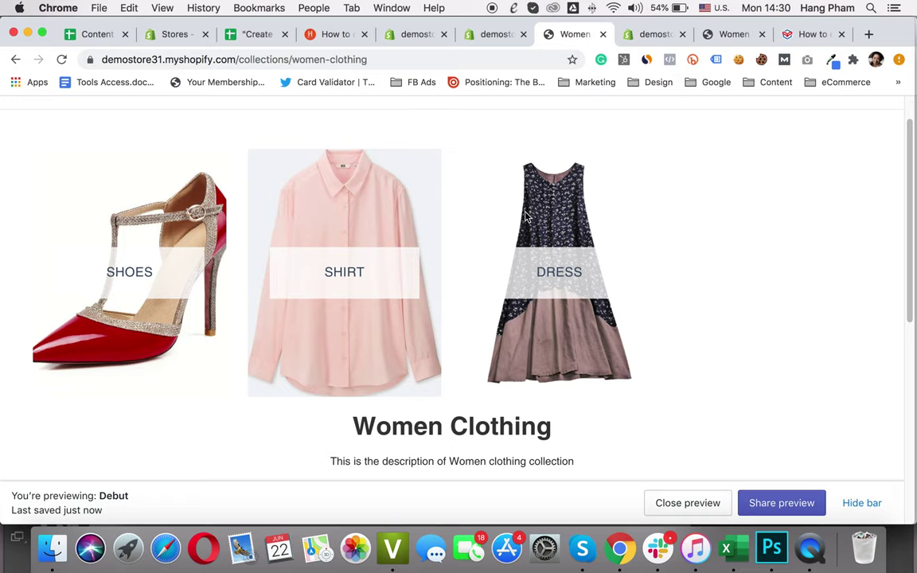
scroll(671, 311, "down", 4)
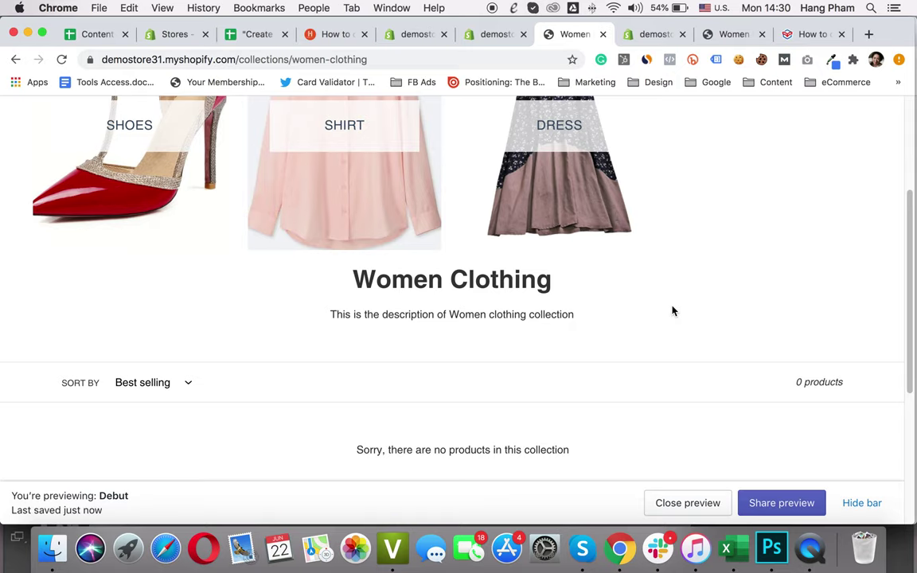
scroll(633, 191, "up", 5)
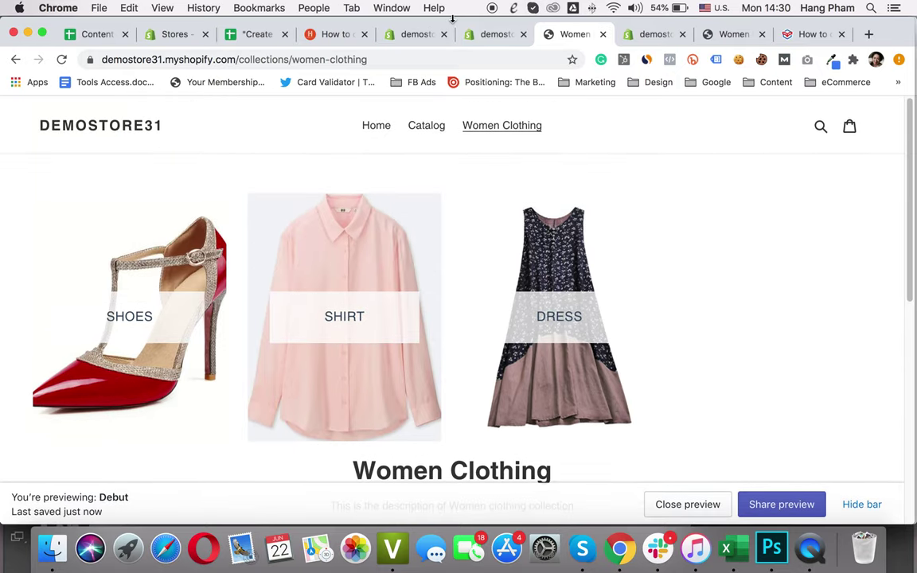